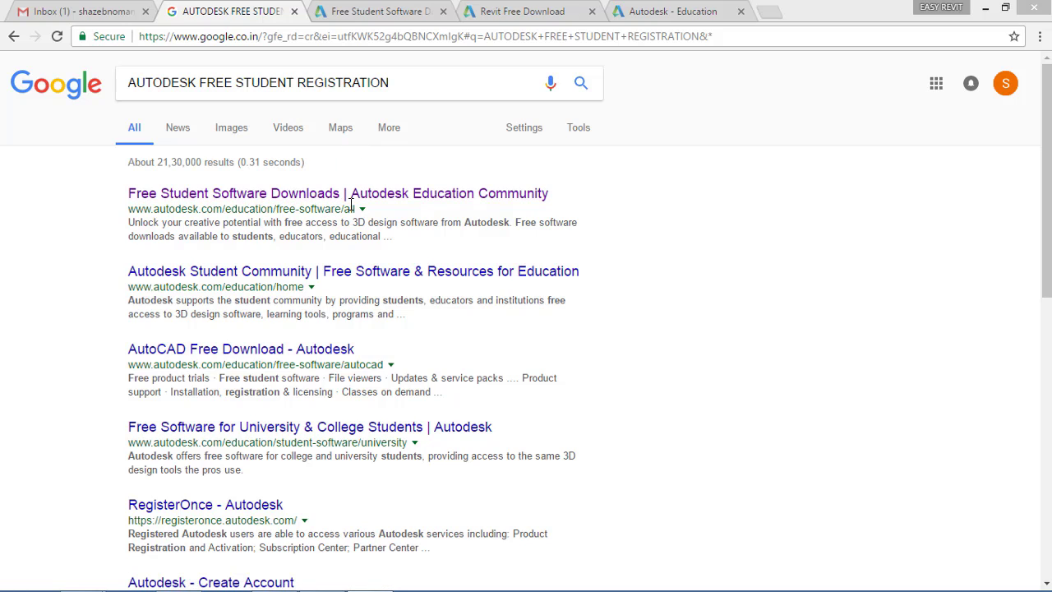
# Open the Revit free download page from the Autodesk free student software list
pyautogui.click(391, 8)
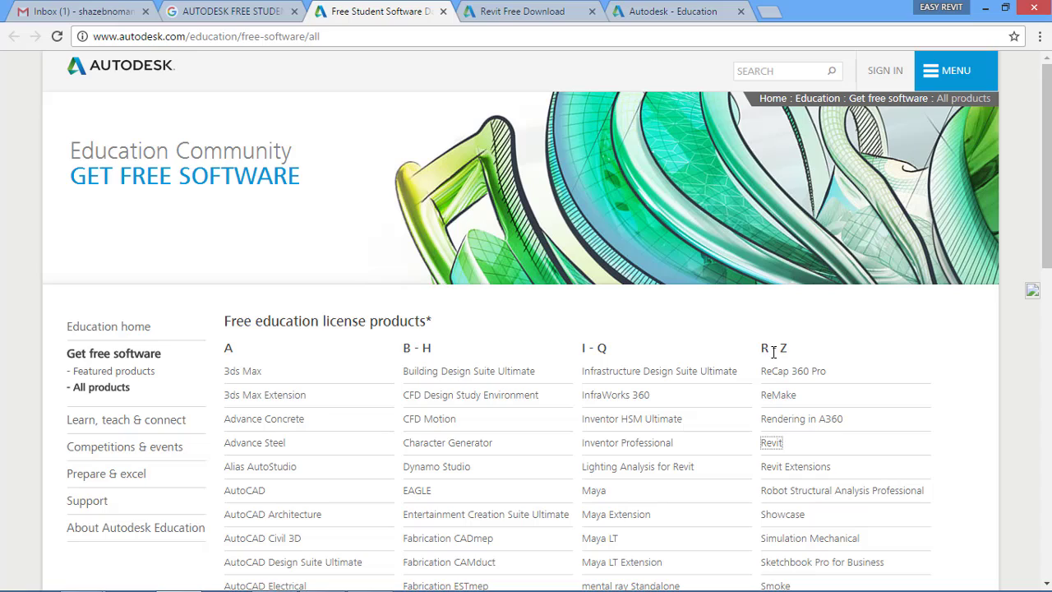
pyautogui.click(772, 447)
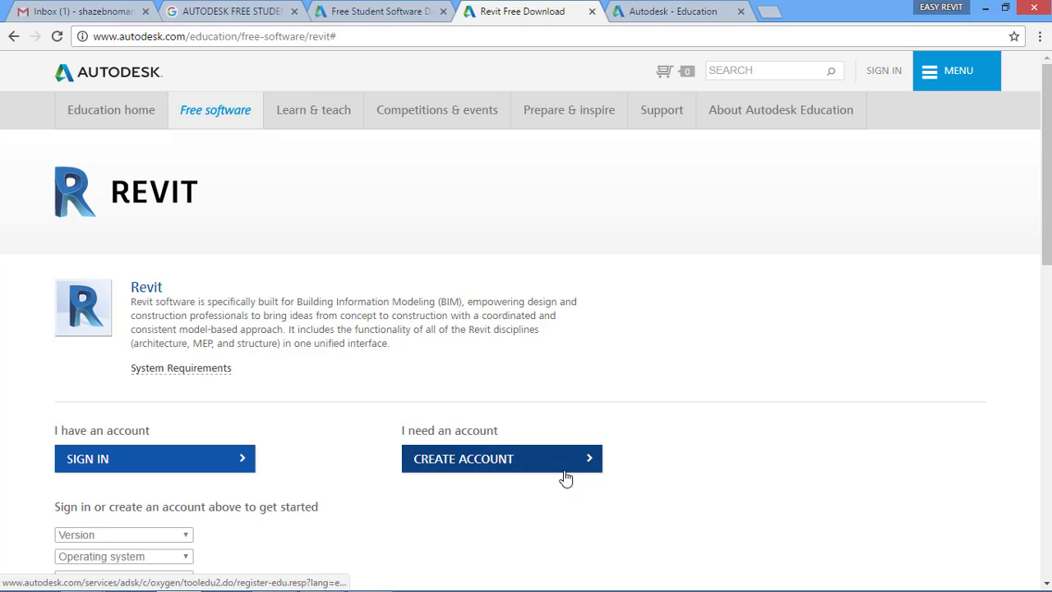
# Set the education country to India and the educational role to Student
pyautogui.click(649, 11)
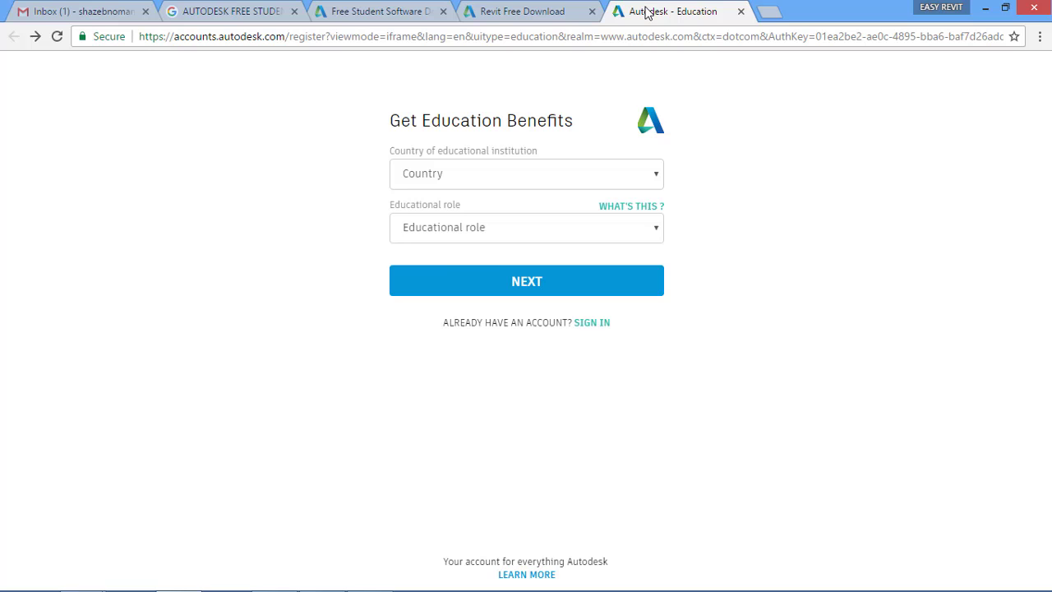
pyautogui.click(636, 179)
pyautogui.write('in')
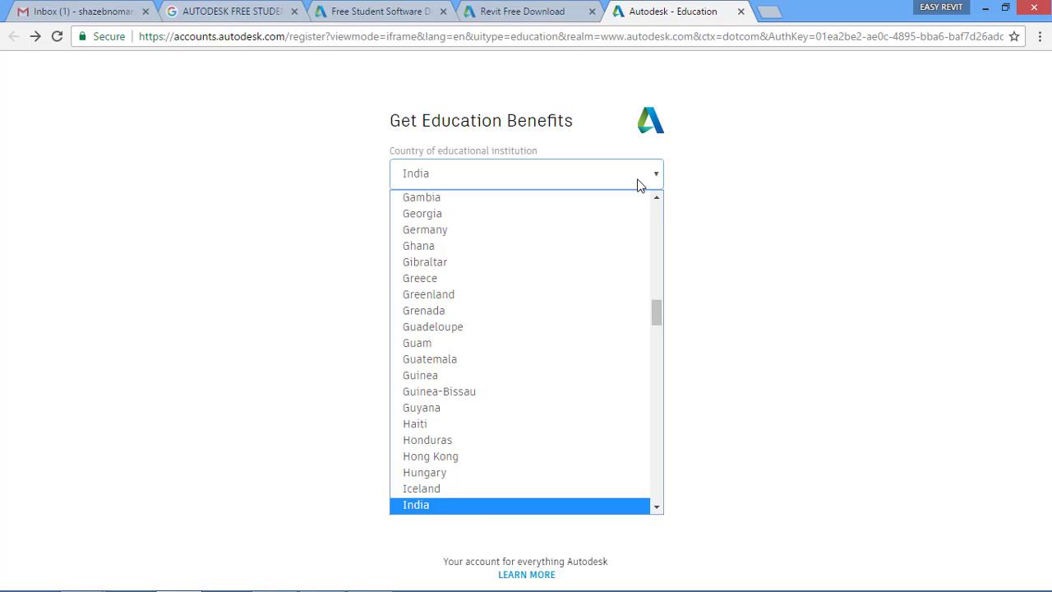
pyautogui.click(505, 505)
pyautogui.click(550, 228)
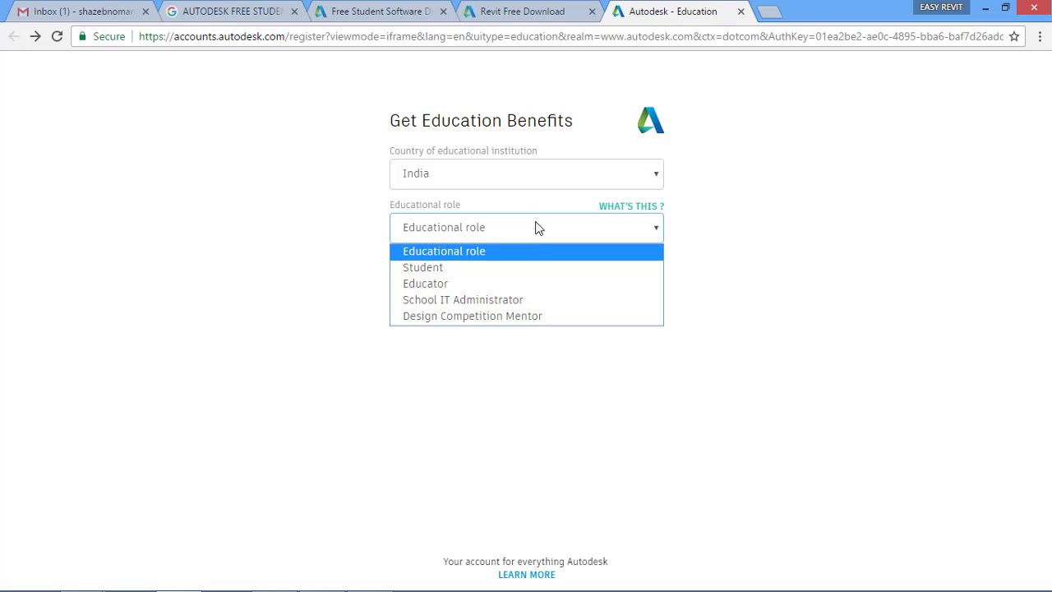
pyautogui.click(462, 269)
pyautogui.click(449, 284)
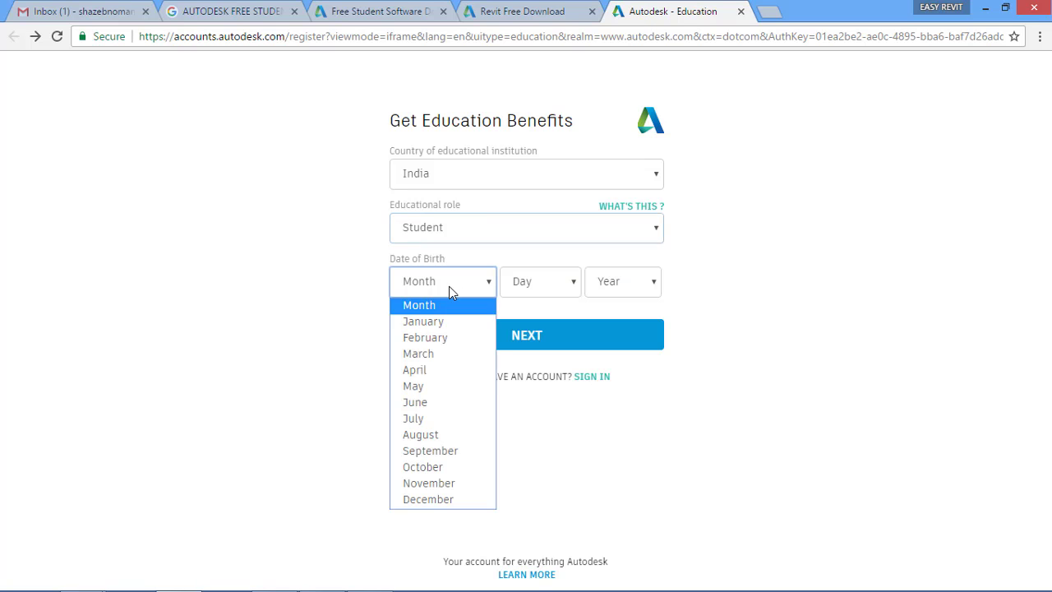
pyautogui.click(440, 344)
pyautogui.click(549, 289)
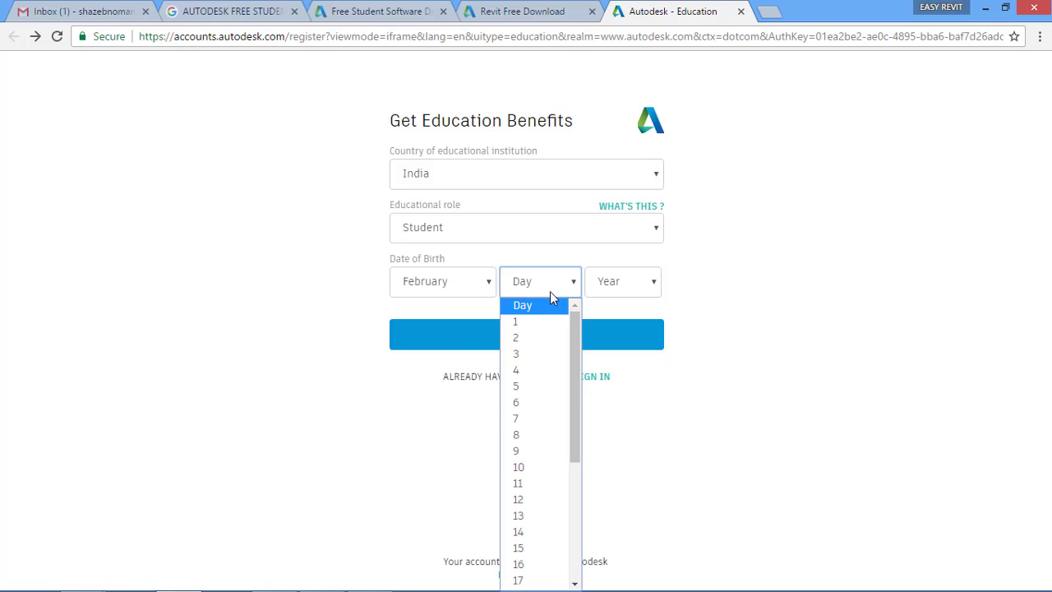
pyautogui.click(517, 455)
pyautogui.click(622, 288)
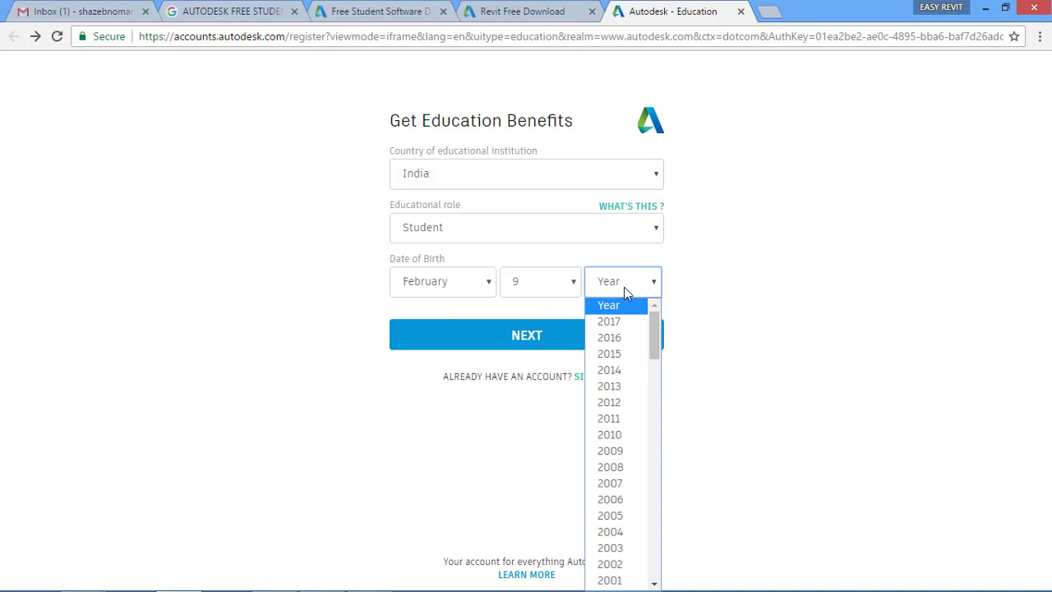
pyautogui.scroll(-6, 633, 533)
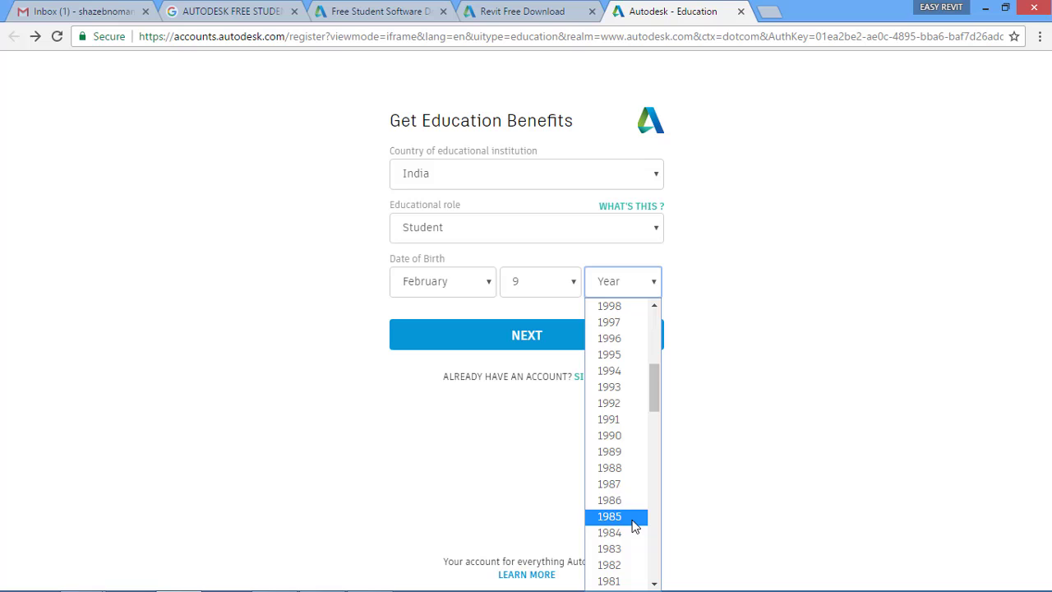
pyautogui.click(624, 404)
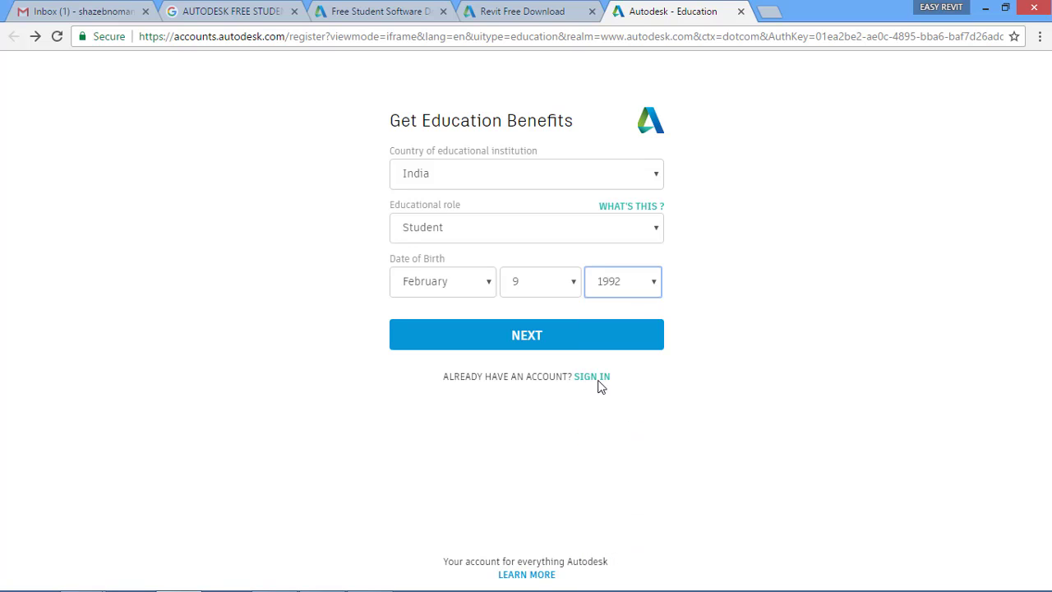
pyautogui.click(559, 340)
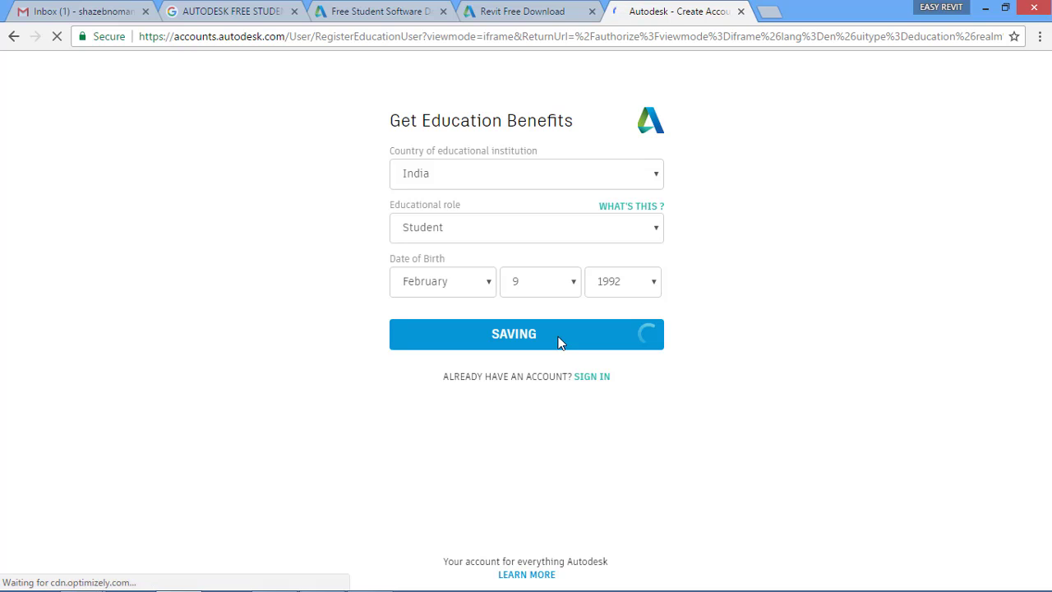
# Fill in the user's first and last name on the Create account form, then go to Gmail
pyautogui.click(472, 172)
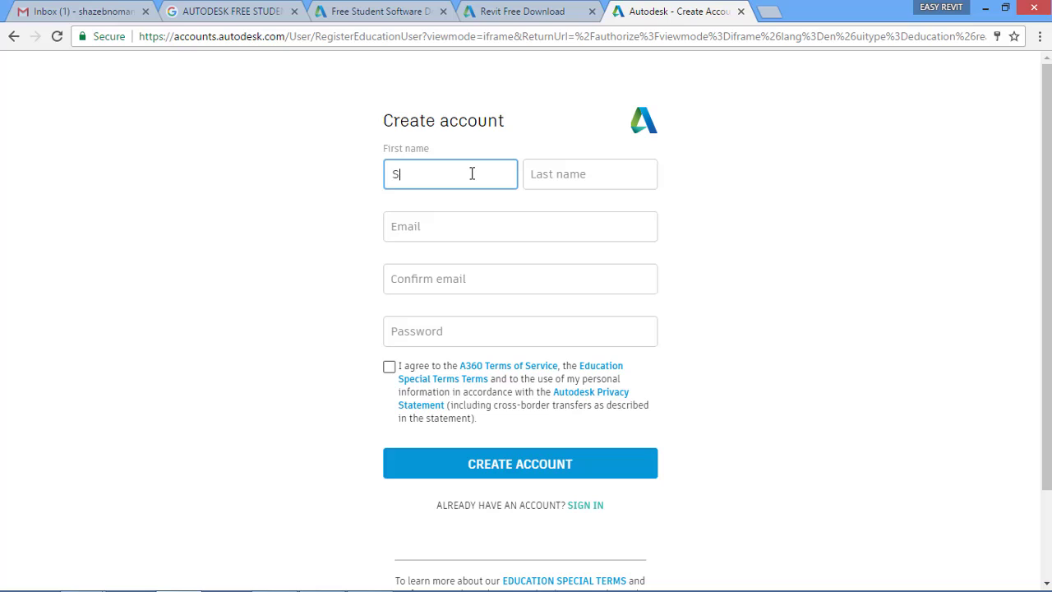
pyautogui.press('Tab')
pyautogui.write('NOM')
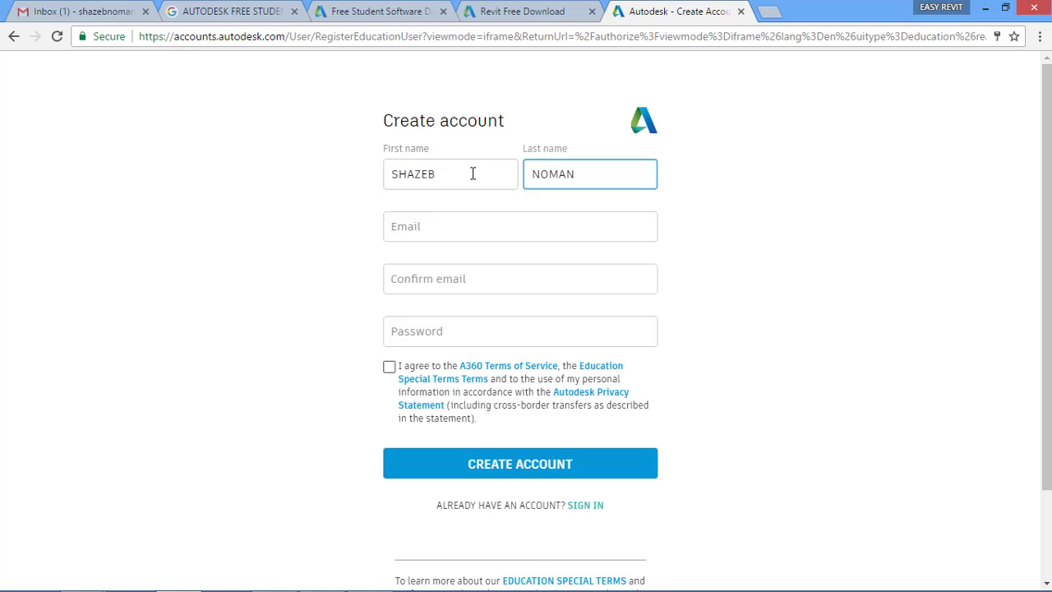
pyautogui.click(472, 234)
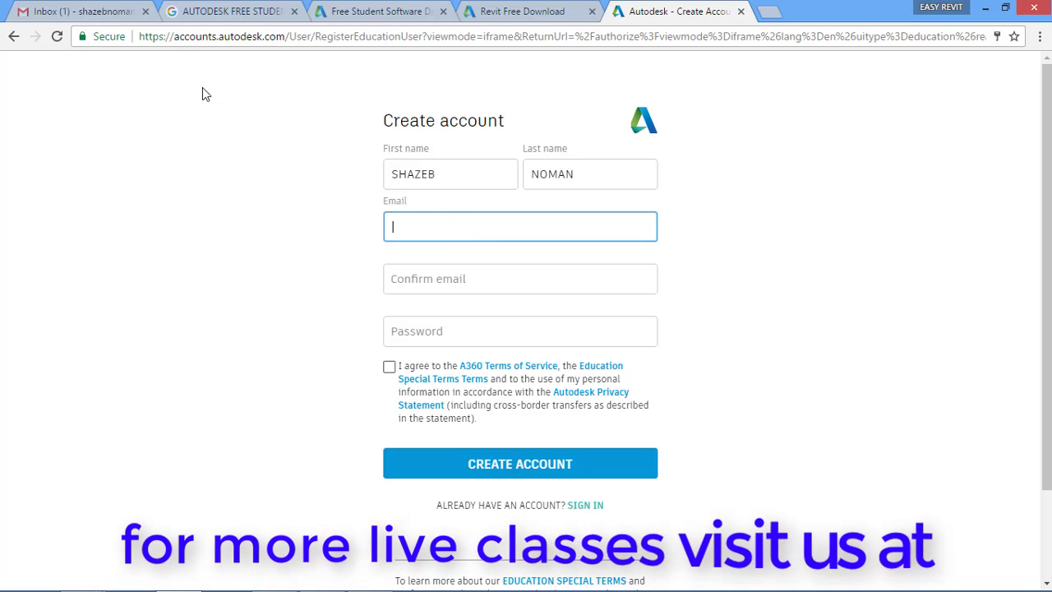
pyautogui.click(119, 17)
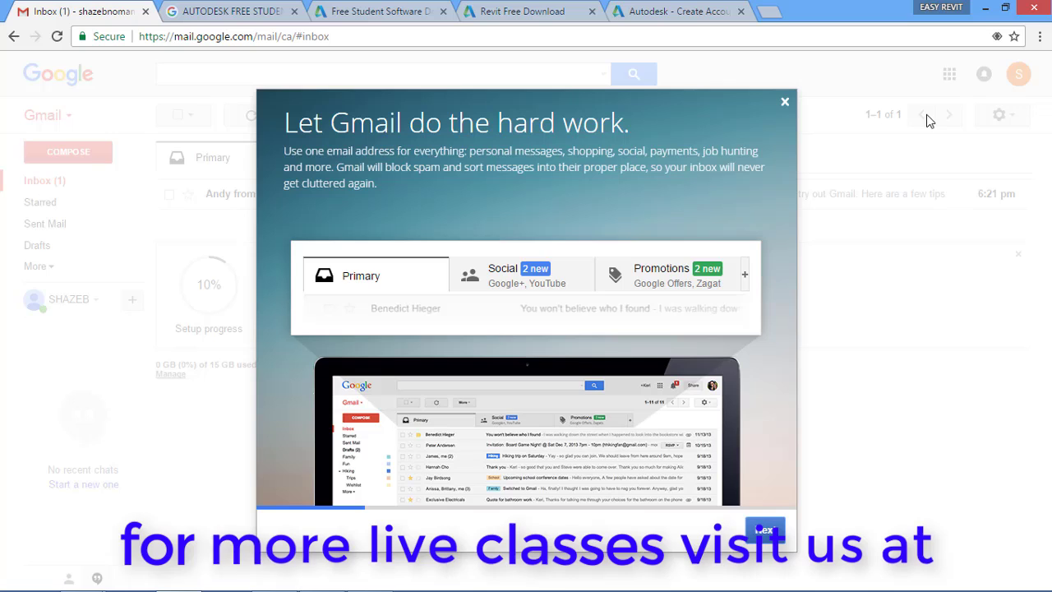
# Dismiss Gmail's welcome dialog, look up the account's e-mail address, and return to the Autodesk form
pyautogui.click(785, 102)
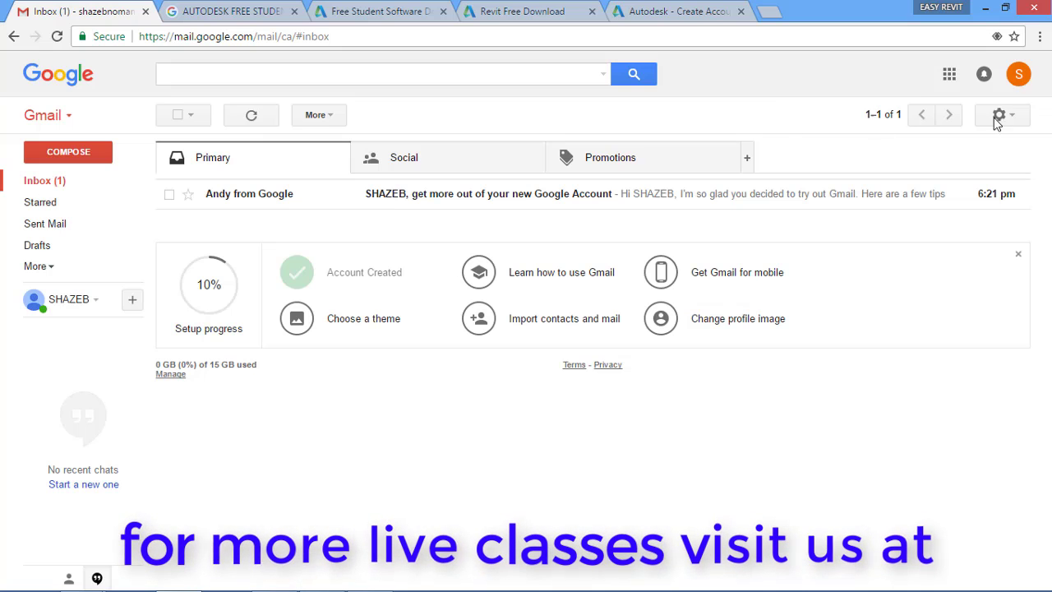
pyautogui.click(1017, 83)
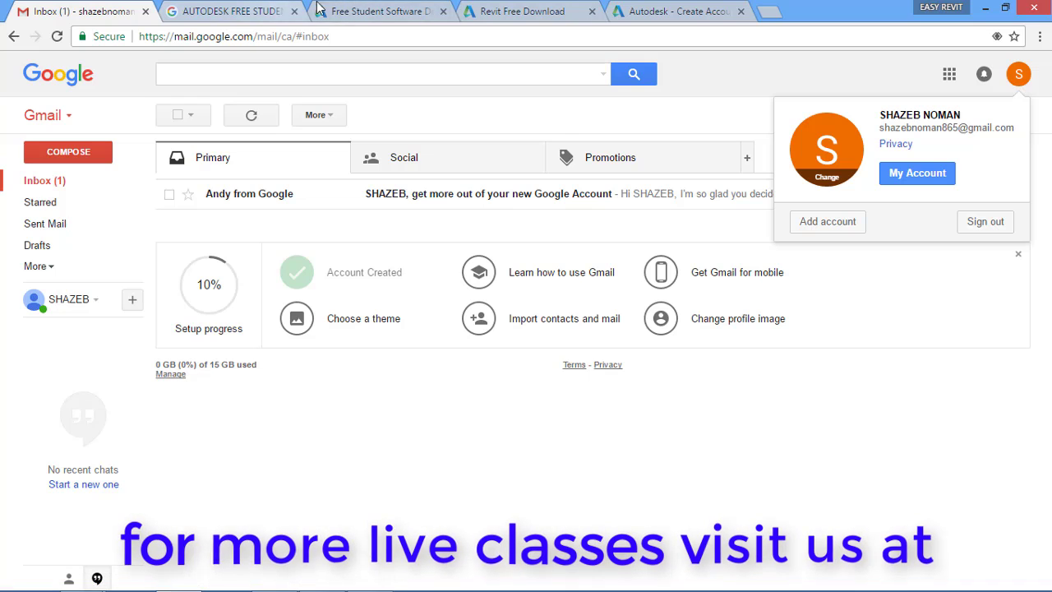
pyautogui.click(672, 9)
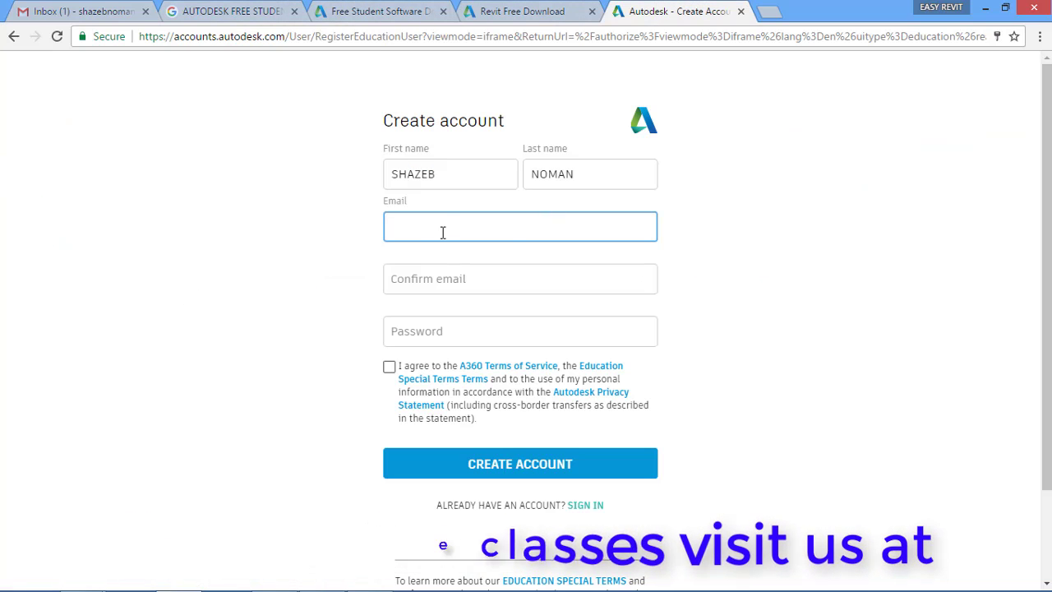
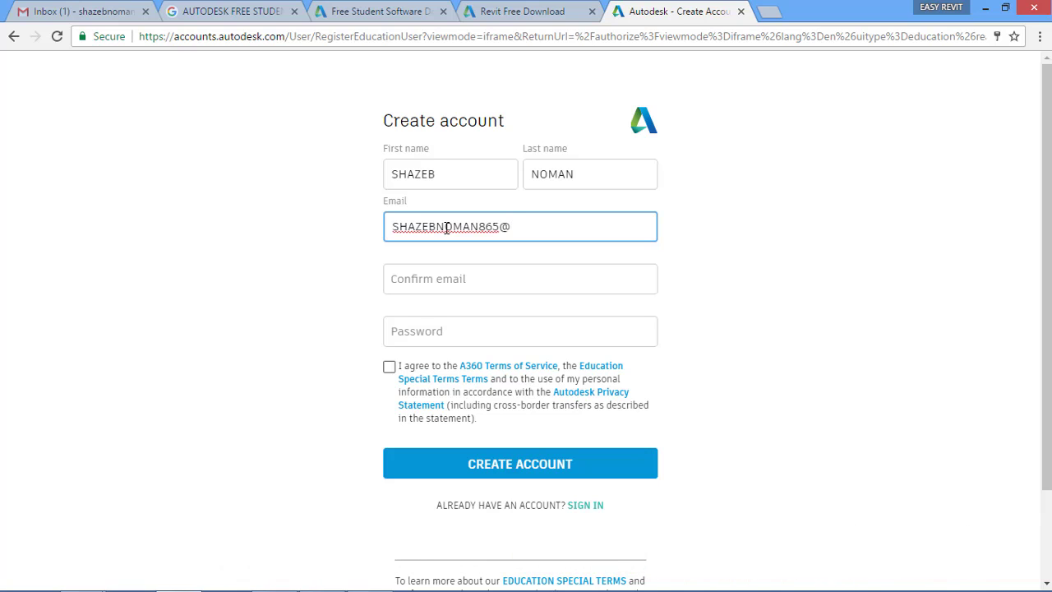
# Enter the account's Gmail address and paste the same address into the e-mail confirmation field
pyautogui.moveTo(575, 225); pyautogui.dragTo(375, 226)
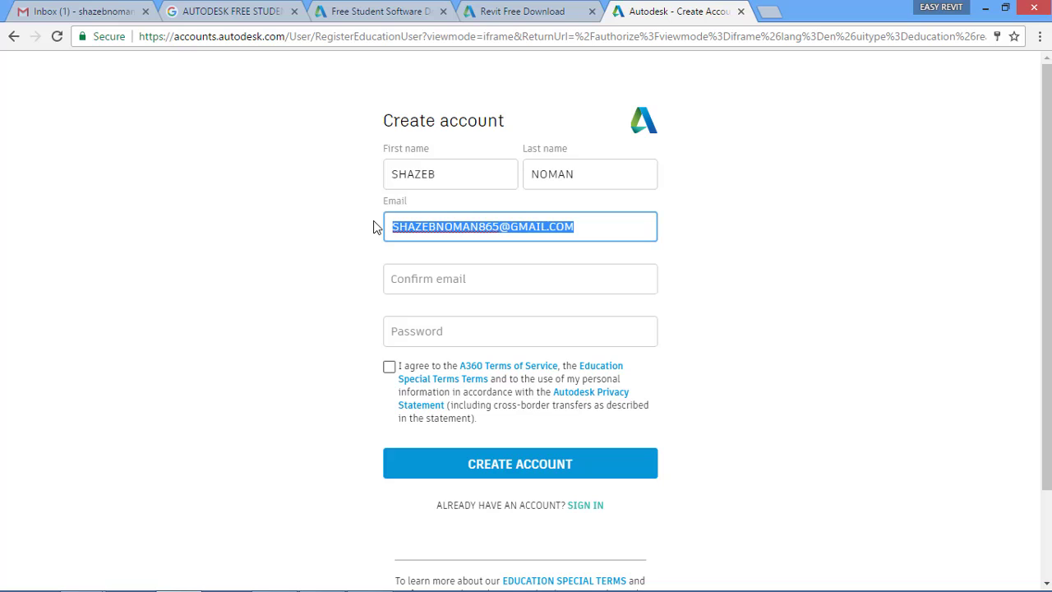
pyautogui.hotkey('ctrl', 'c')
pyautogui.click(442, 274)
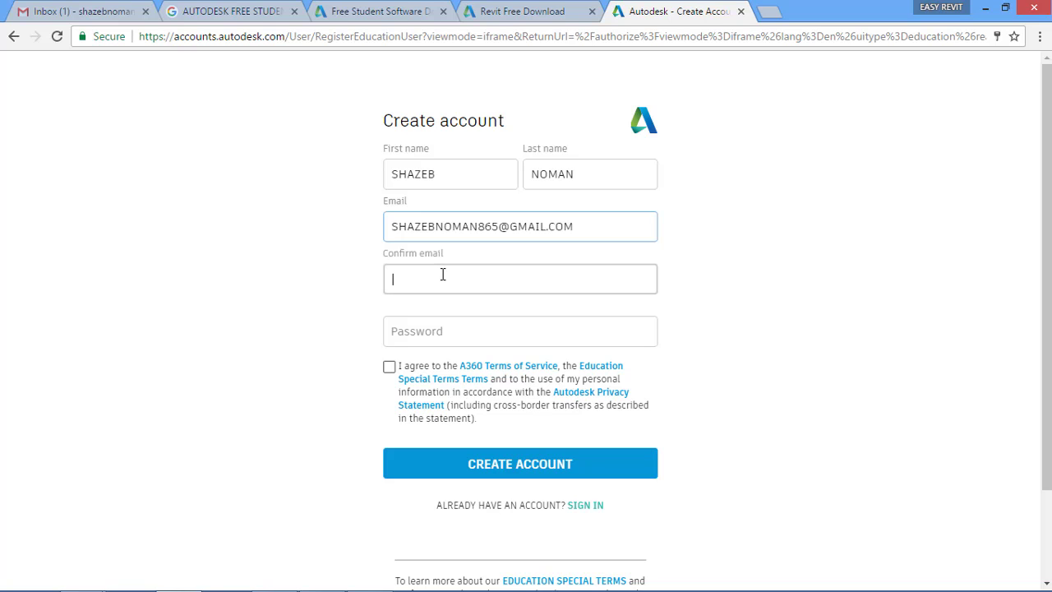
pyautogui.hotkey('ctrl', 'v')
# Set the account password, accept the terms, create the account and let the browser save the password
pyautogui.click(457, 327)
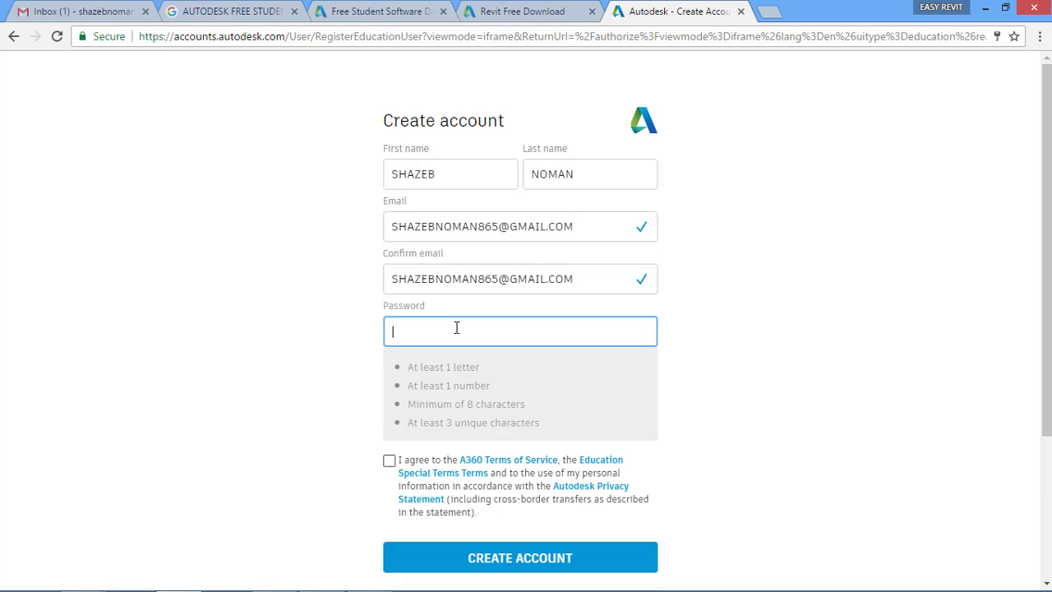
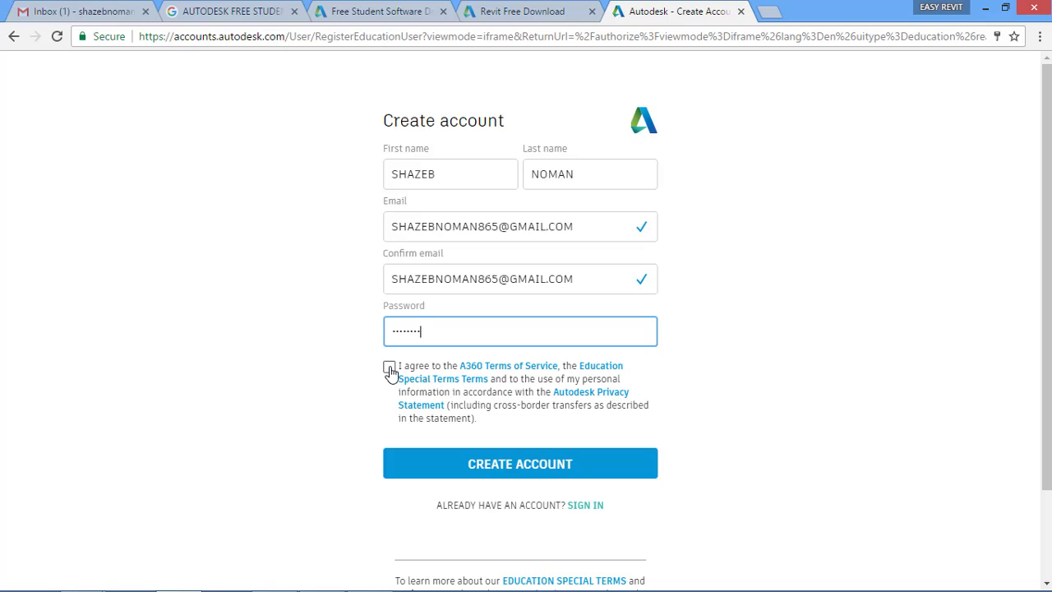
pyautogui.click(390, 368)
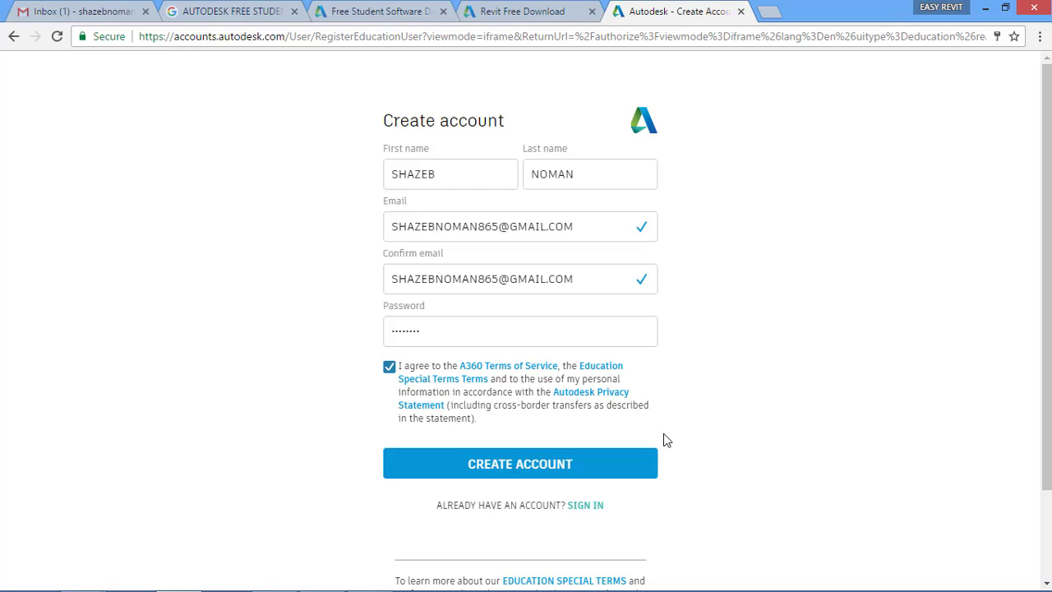
pyautogui.click(594, 465)
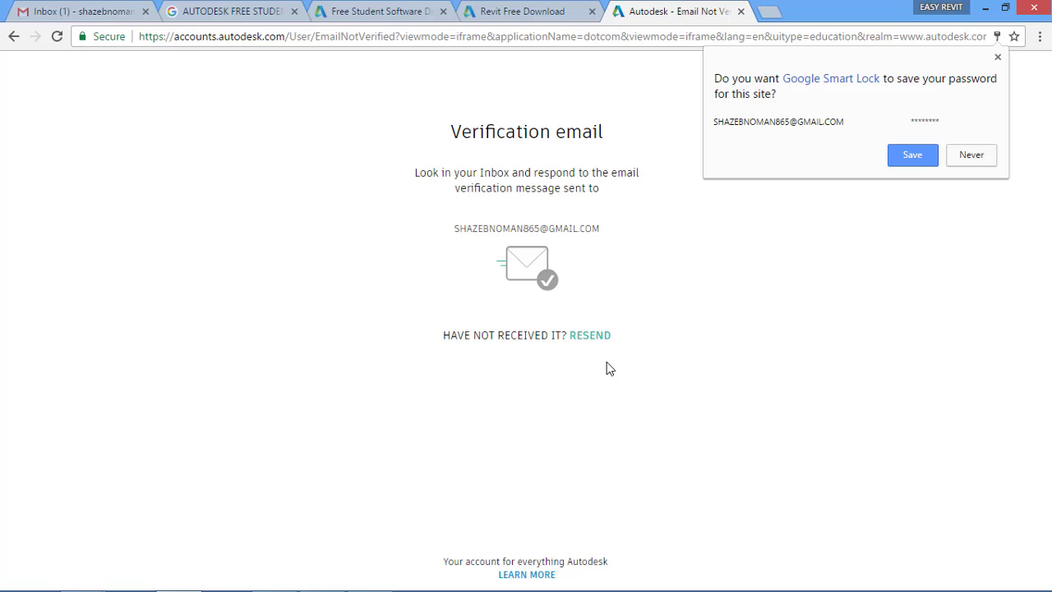
pyautogui.click(912, 156)
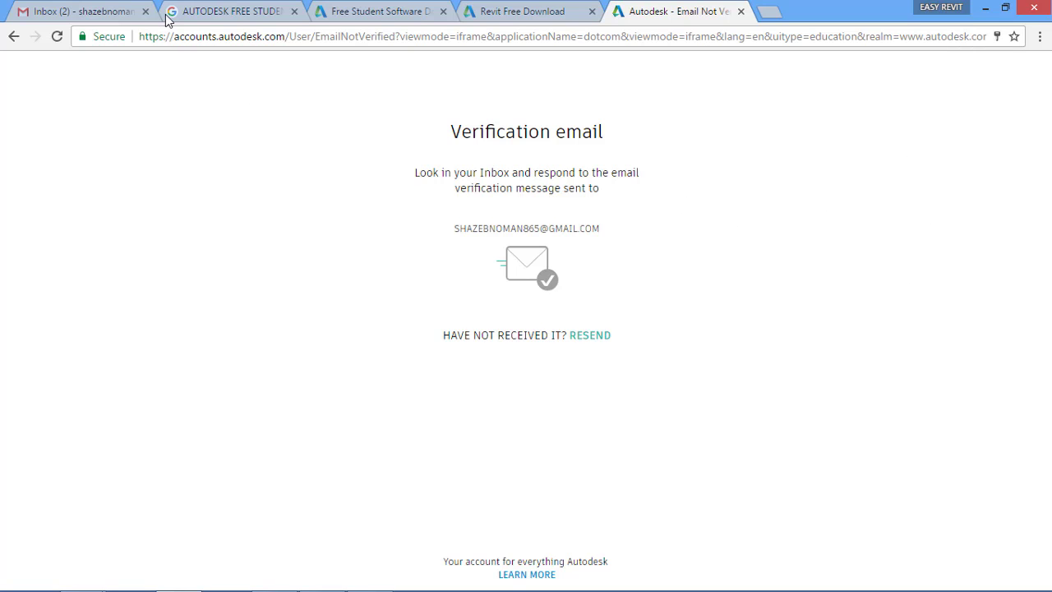
pyautogui.click(123, 10)
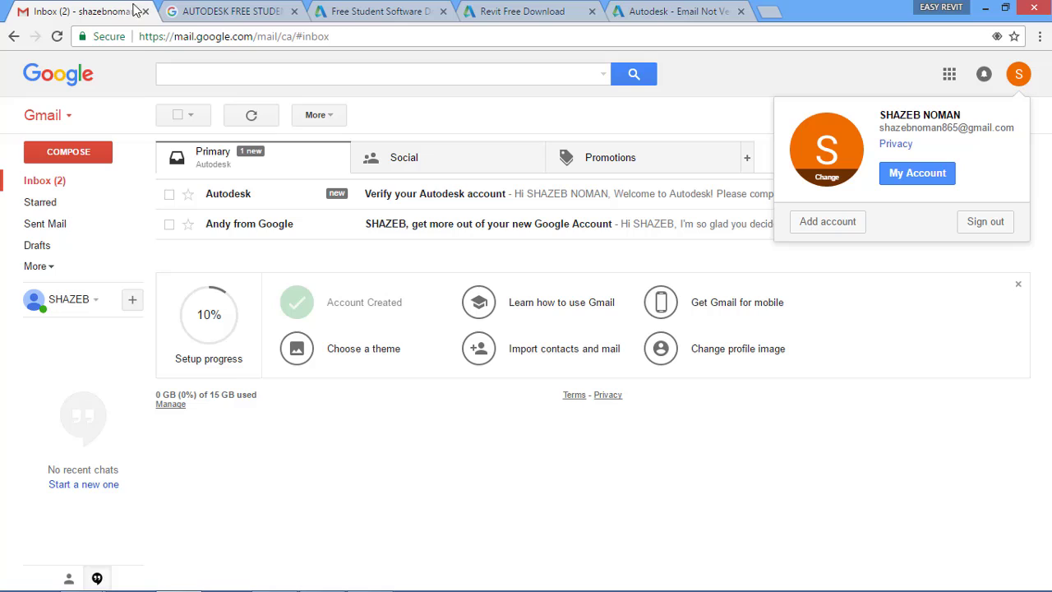
# Open the 'Verify your Autodesk account' email and follow its VERIFY EMAIL link
pyautogui.click(437, 197)
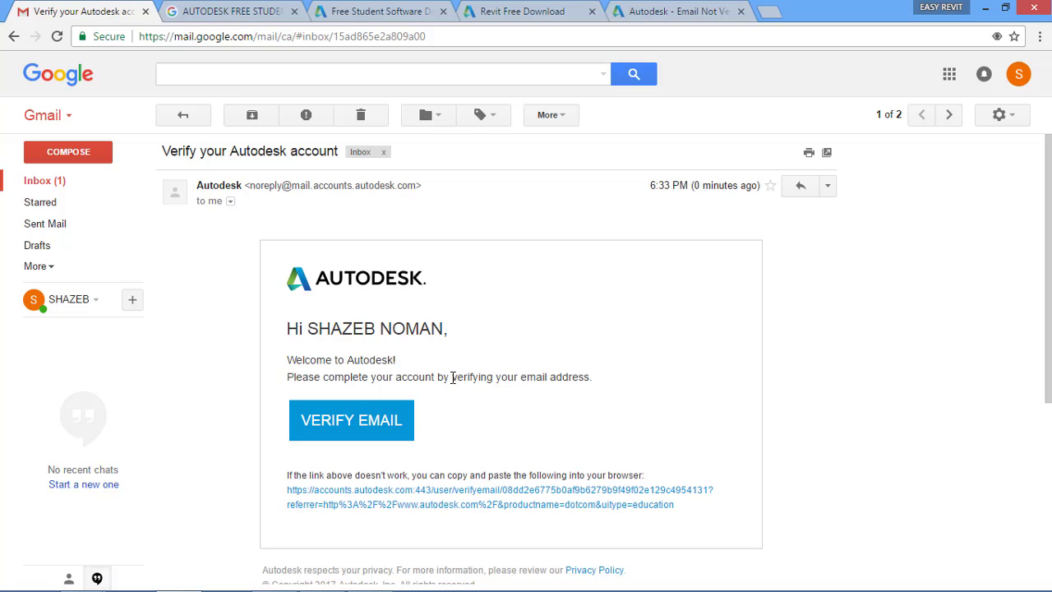
pyautogui.click(378, 427)
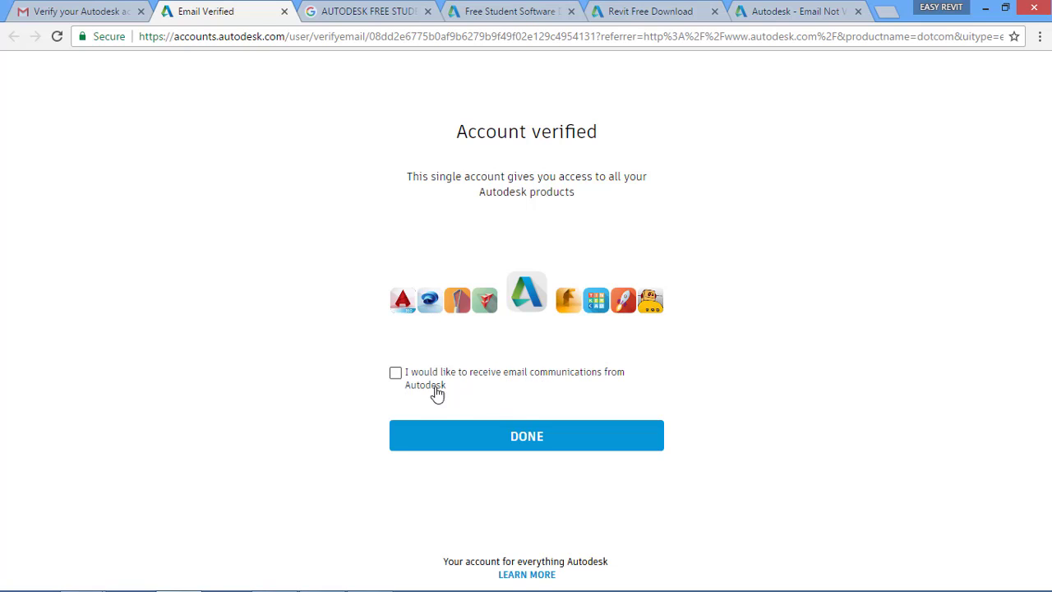
# Opt in to Autodesk email communications and finish the account verification
pyautogui.click(403, 375)
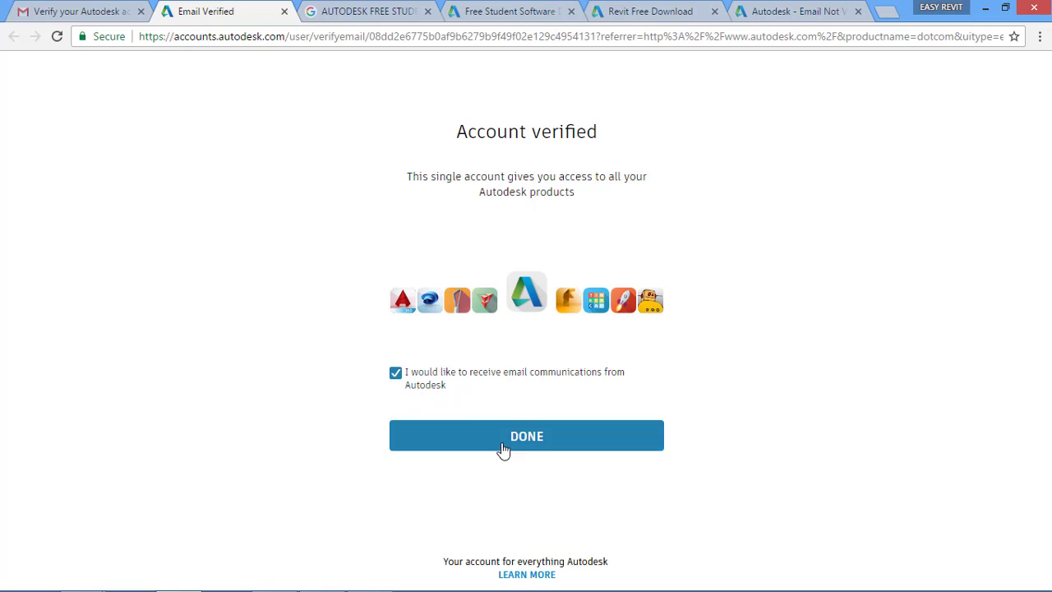
pyautogui.click(543, 441)
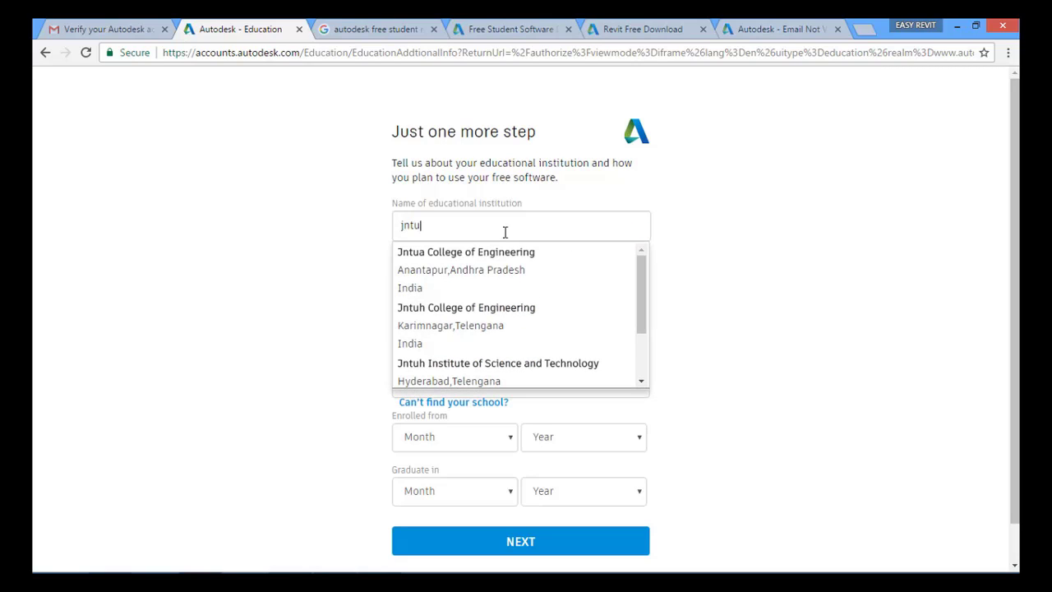
# Choose Jntuh Institute of Science and Technology and the Architecture, Engineering & Construction study area
pyautogui.click(517, 366)
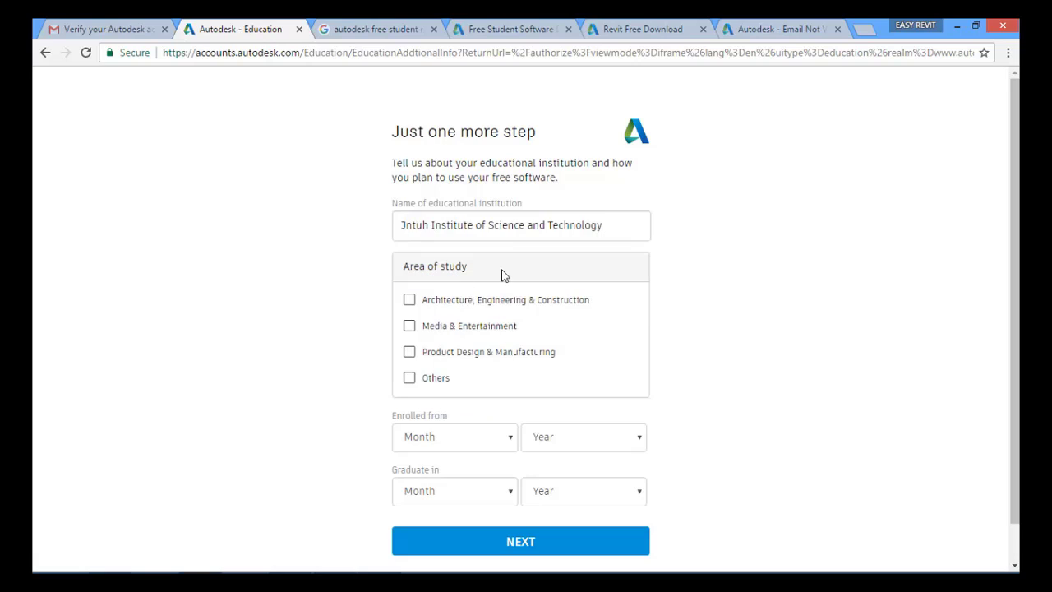
pyautogui.click(410, 302)
pyautogui.scroll(-1, 507, 432)
# Set enrolment to August 2015 and graduation to September 2020, then submit the details
pyautogui.click(504, 399)
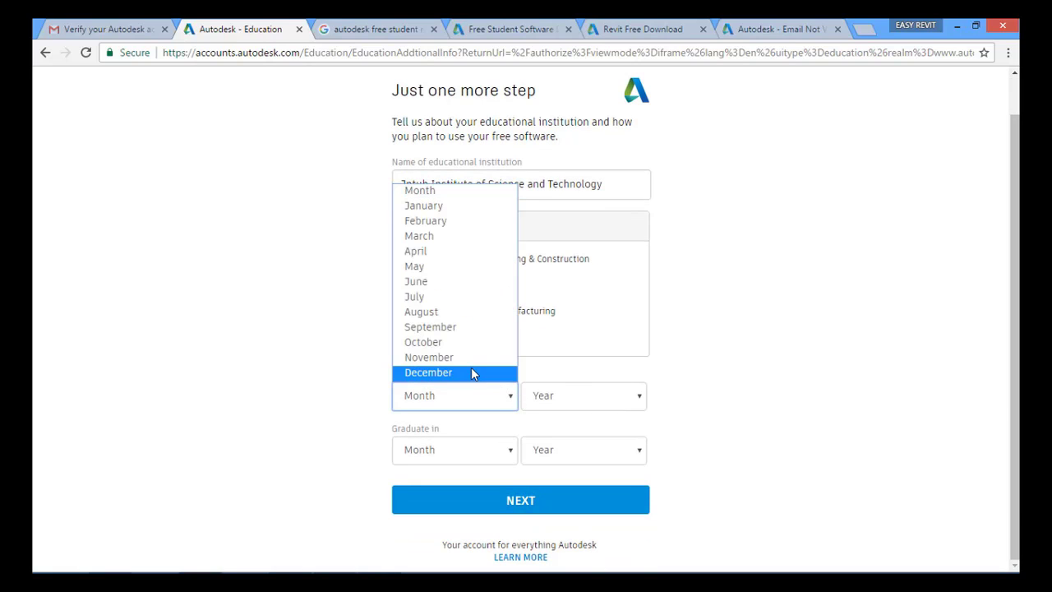
pyautogui.click(458, 316)
pyautogui.click(570, 397)
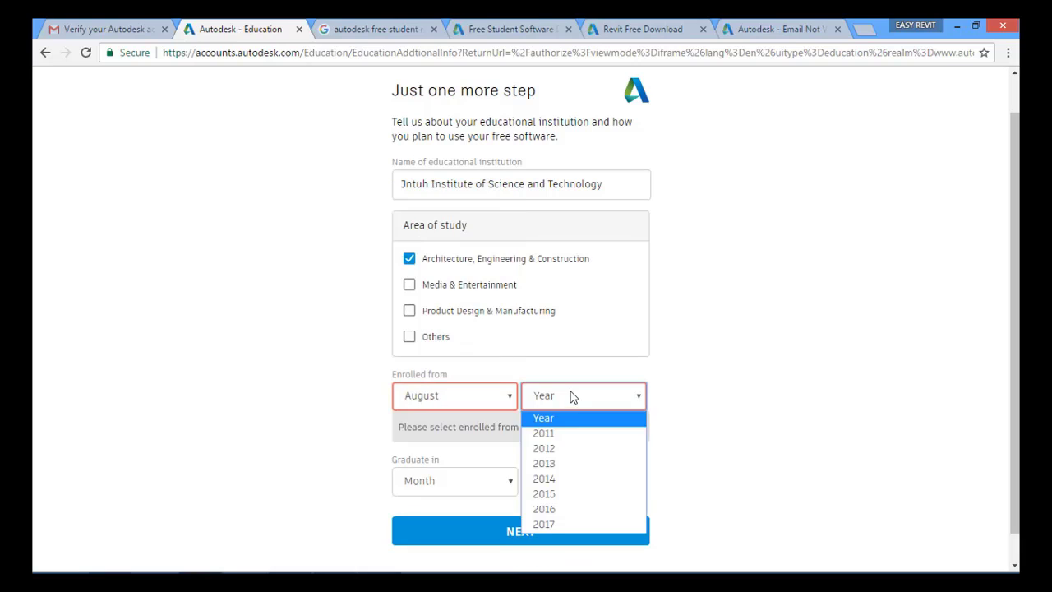
pyautogui.click(563, 494)
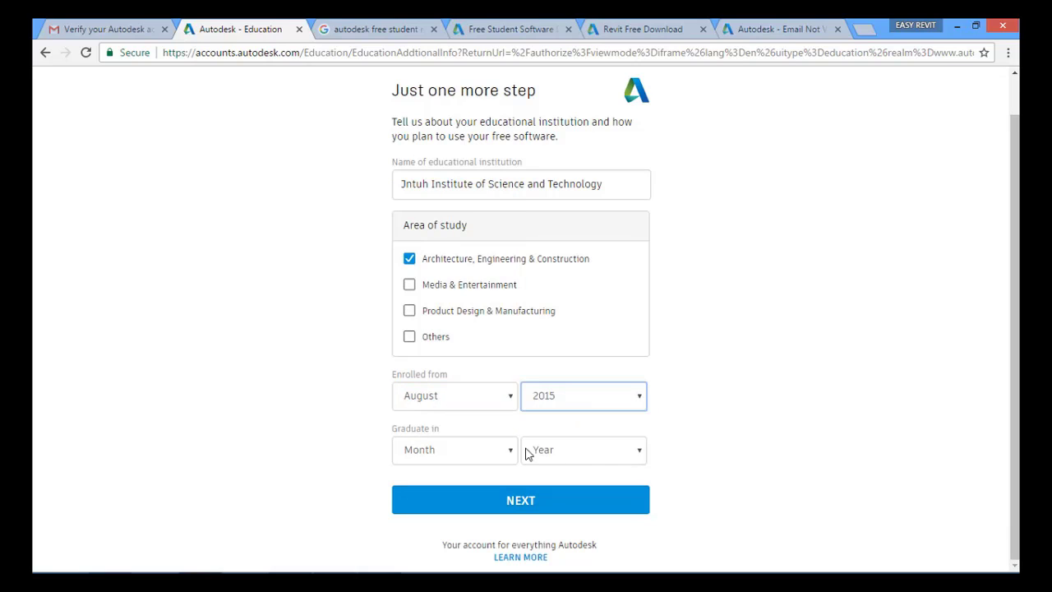
pyautogui.click(511, 454)
pyautogui.click(465, 381)
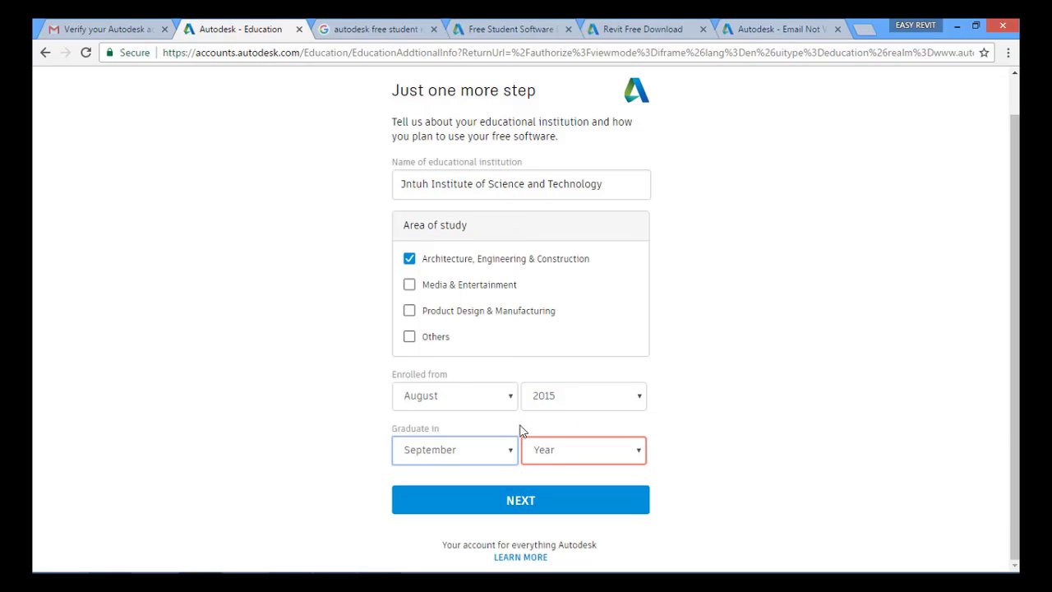
pyautogui.click(578, 455)
pyautogui.click(563, 383)
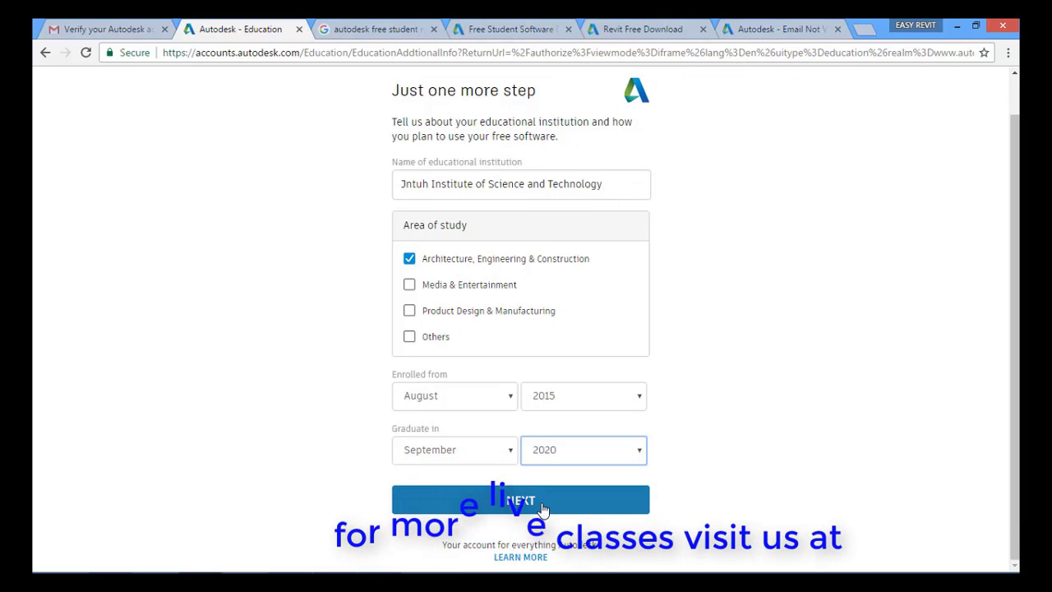
pyautogui.click(541, 502)
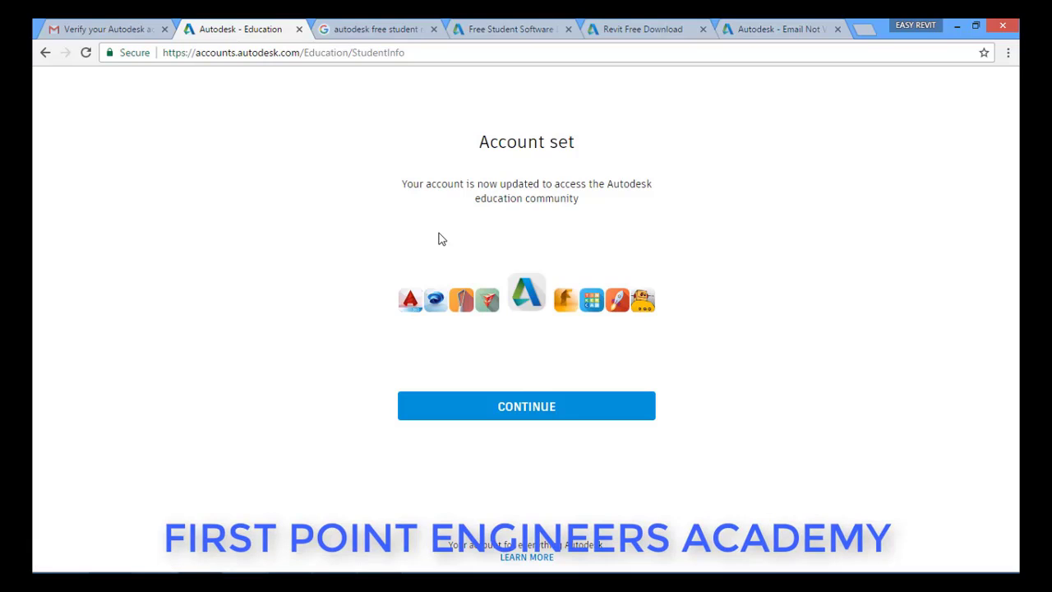
# Continue from the Account set page to the Revit download options
pyautogui.click(598, 408)
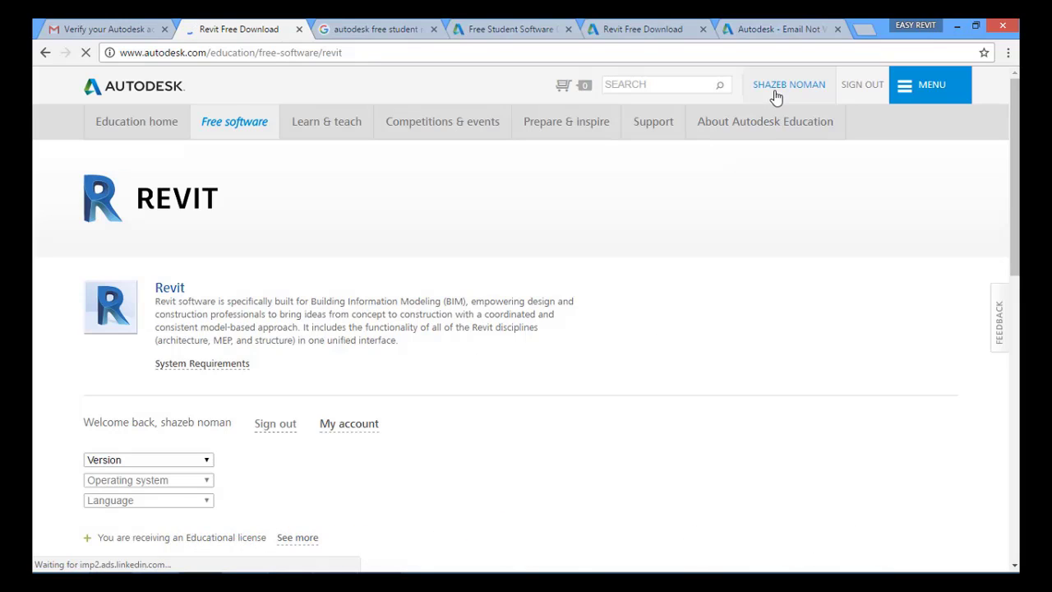
pyautogui.scroll(-1, 522, 287)
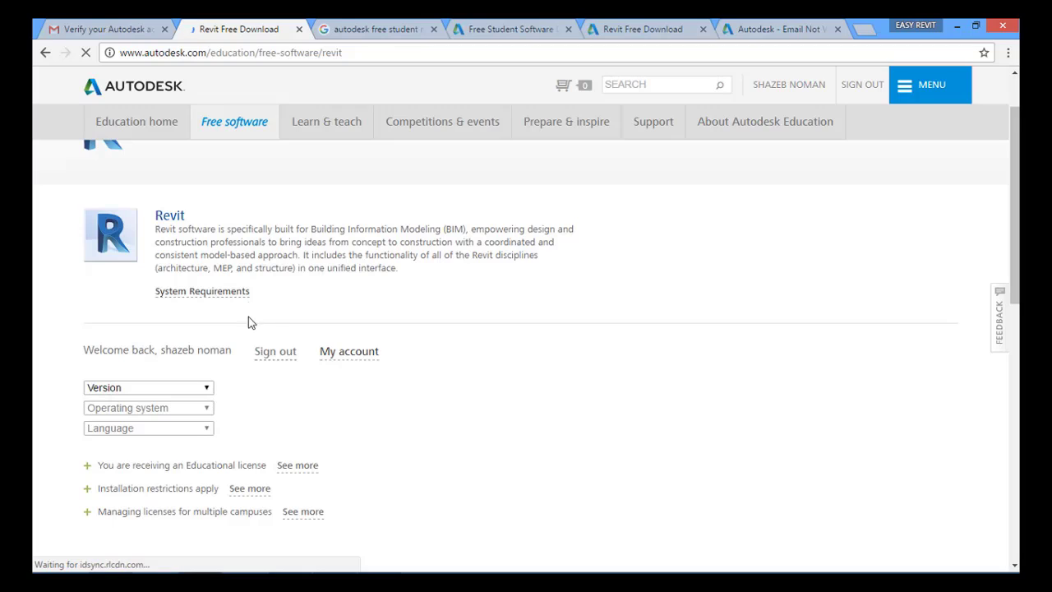
pyautogui.scroll(-1, 263, 404)
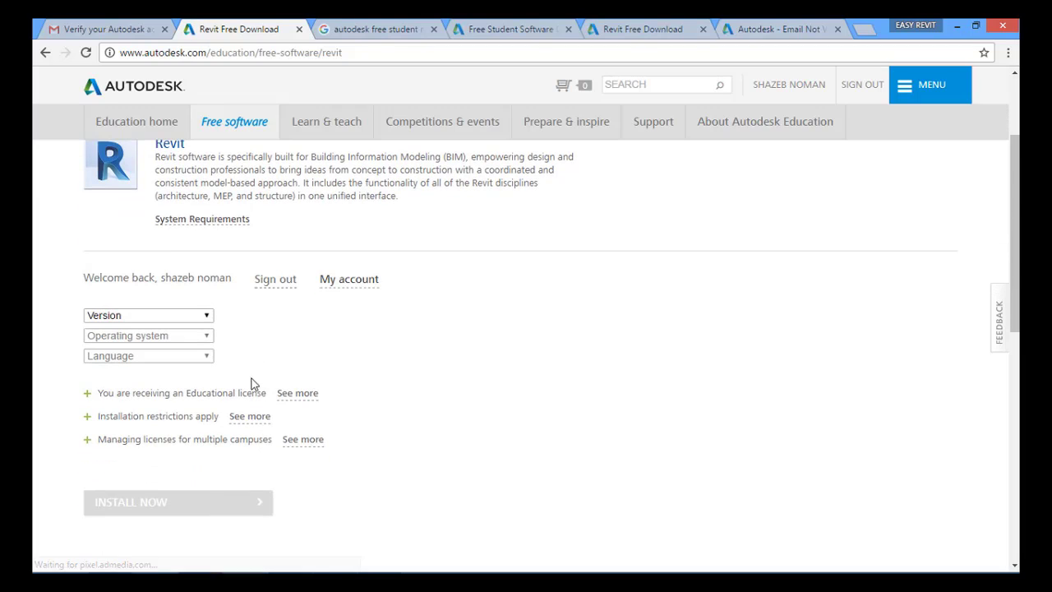
# Select Revit 2017, Windows 64-bit and English, then scroll down to the licence details and Install Now
pyautogui.click(207, 321)
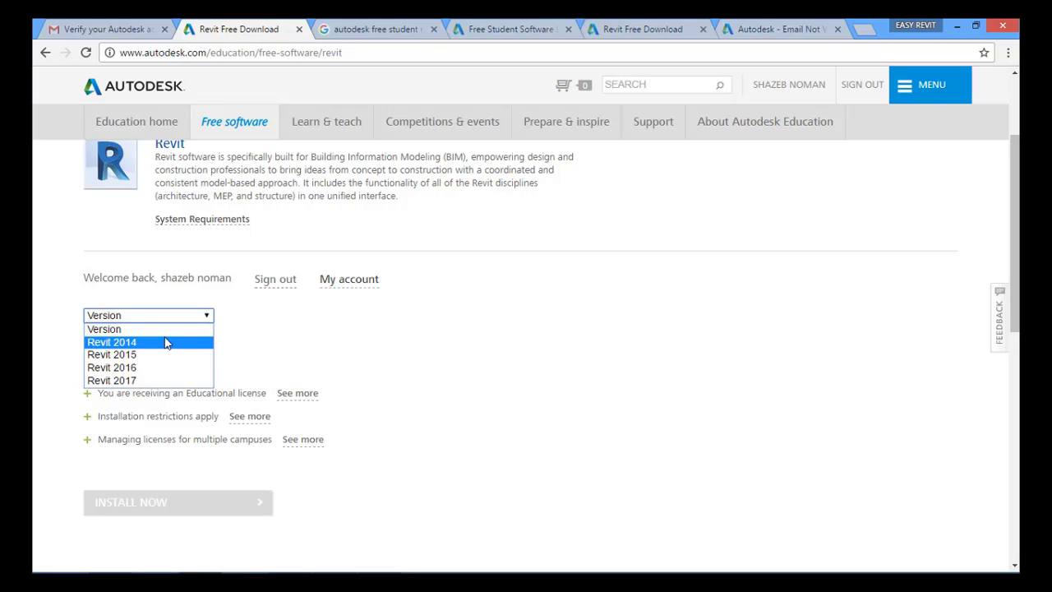
pyautogui.click(144, 381)
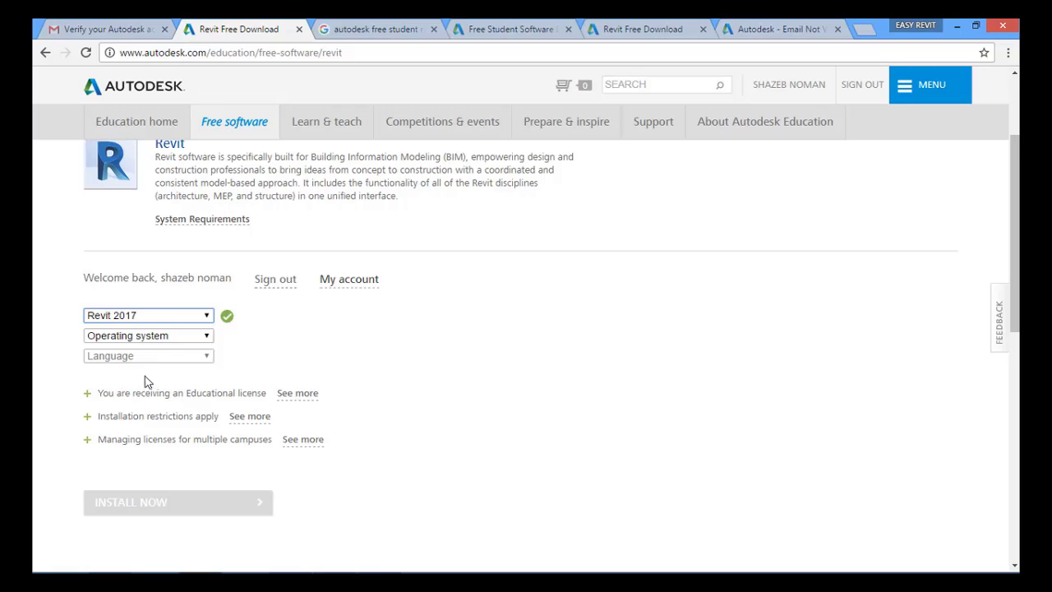
pyautogui.click(205, 337)
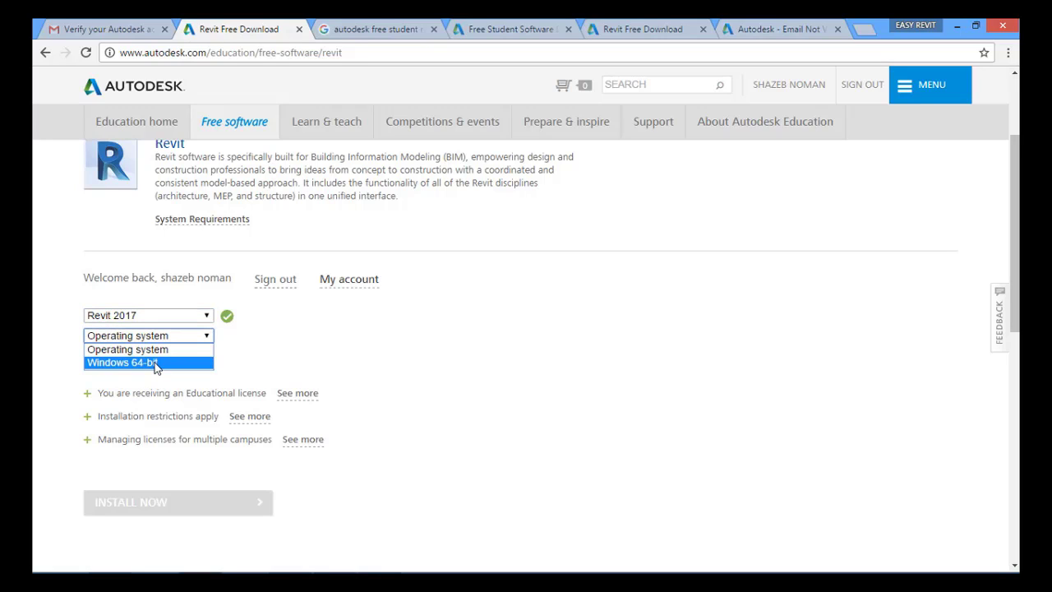
pyautogui.click(155, 365)
pyautogui.click(200, 355)
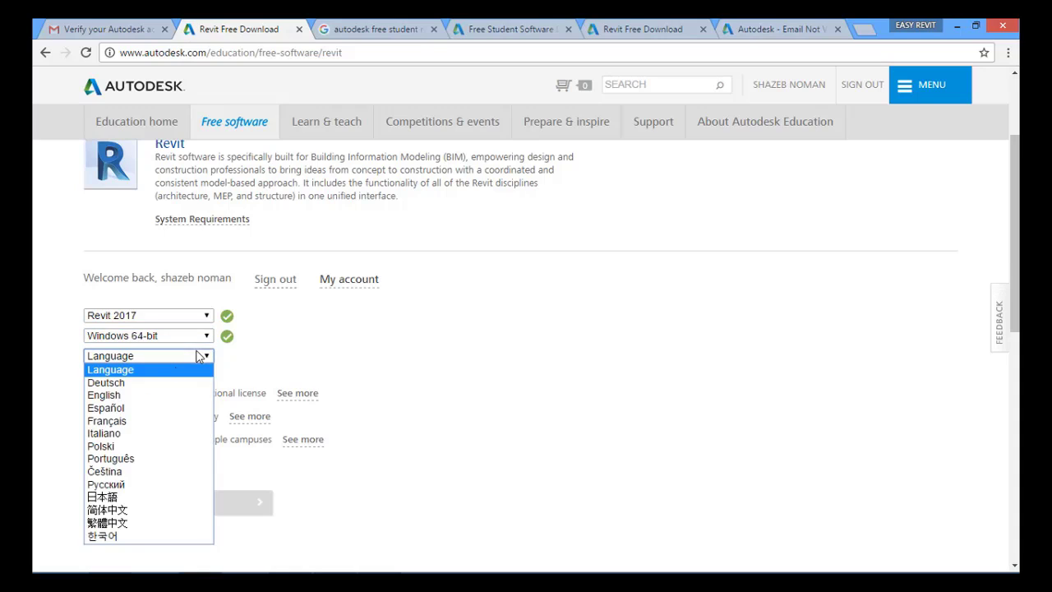
pyautogui.click(140, 398)
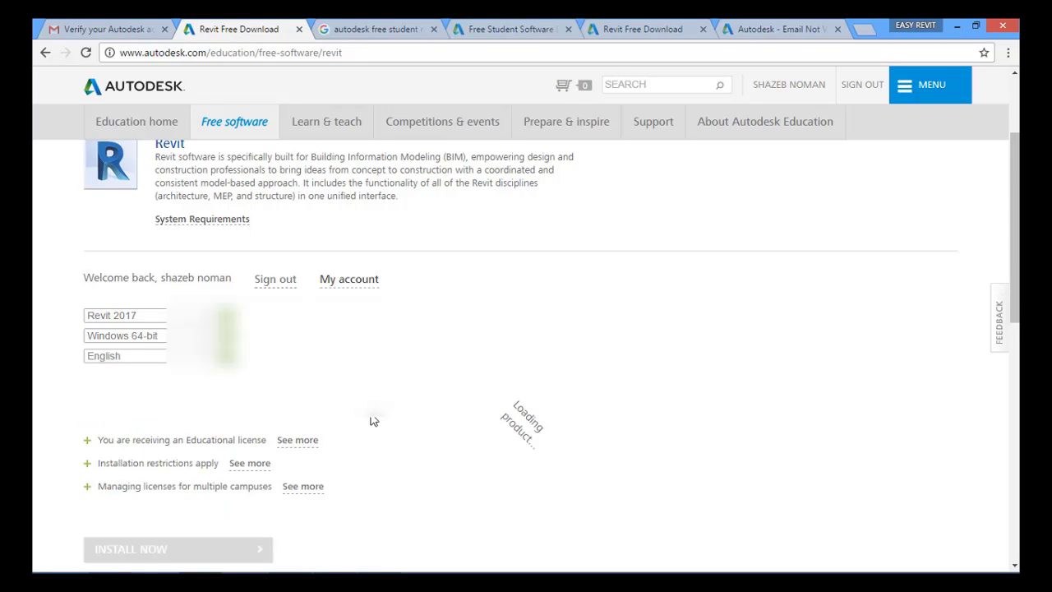
pyautogui.scroll(-1, 206, 423)
pyautogui.scroll(-1, 206, 423)
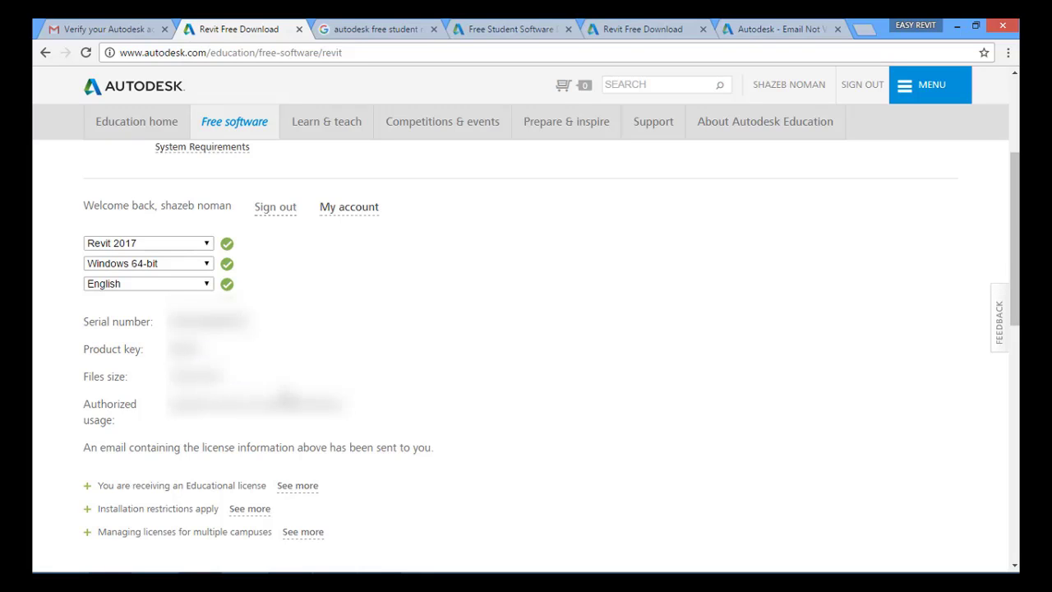
pyautogui.scroll(-3, 284, 397)
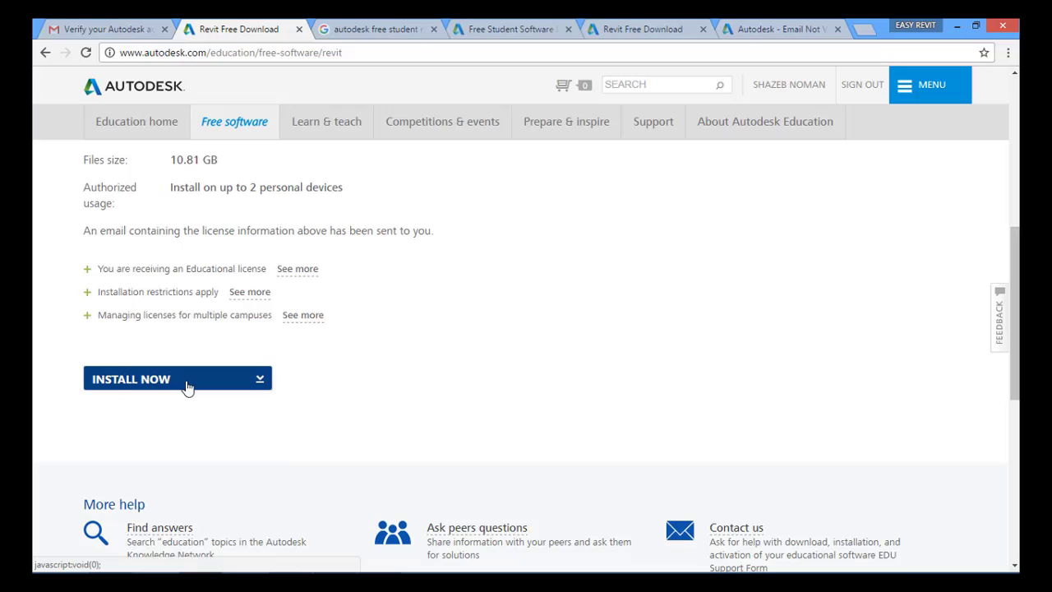
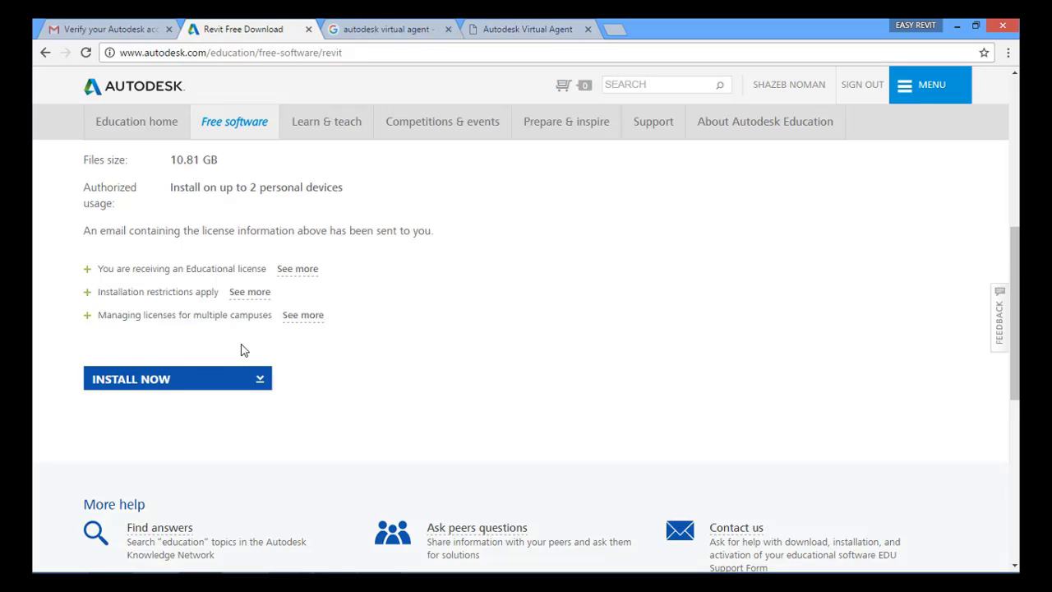
# Correct the Google query to 'autodesk virtual agent' and open the Autodesk Virtual Agent welcome page
pyautogui.click(371, 31)
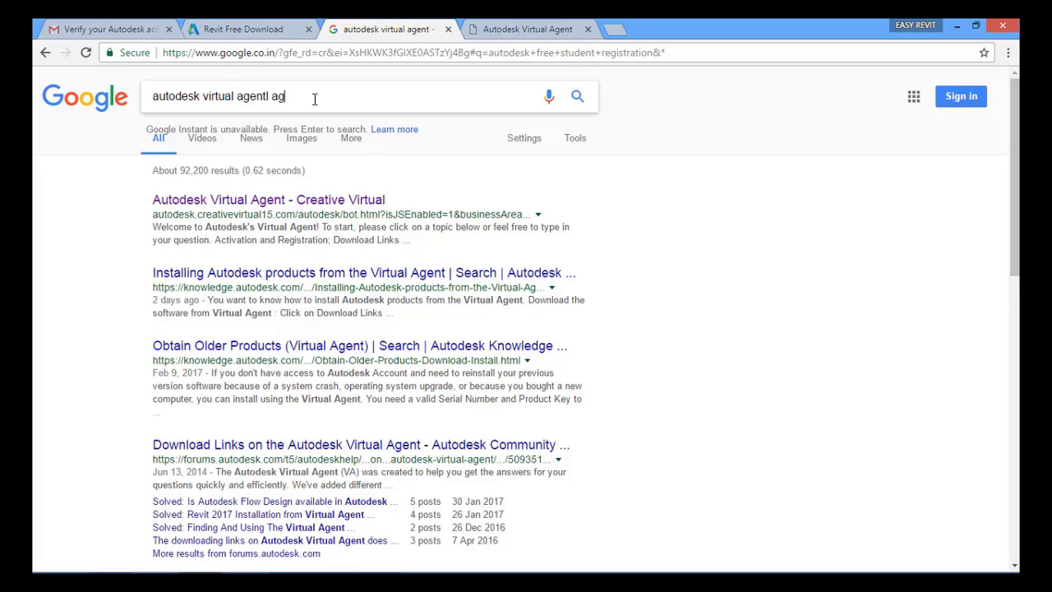
pyautogui.press('BackSpace')
pyautogui.press('BackSpace')
pyautogui.press('BackSpace')
pyautogui.press('BackSpace')
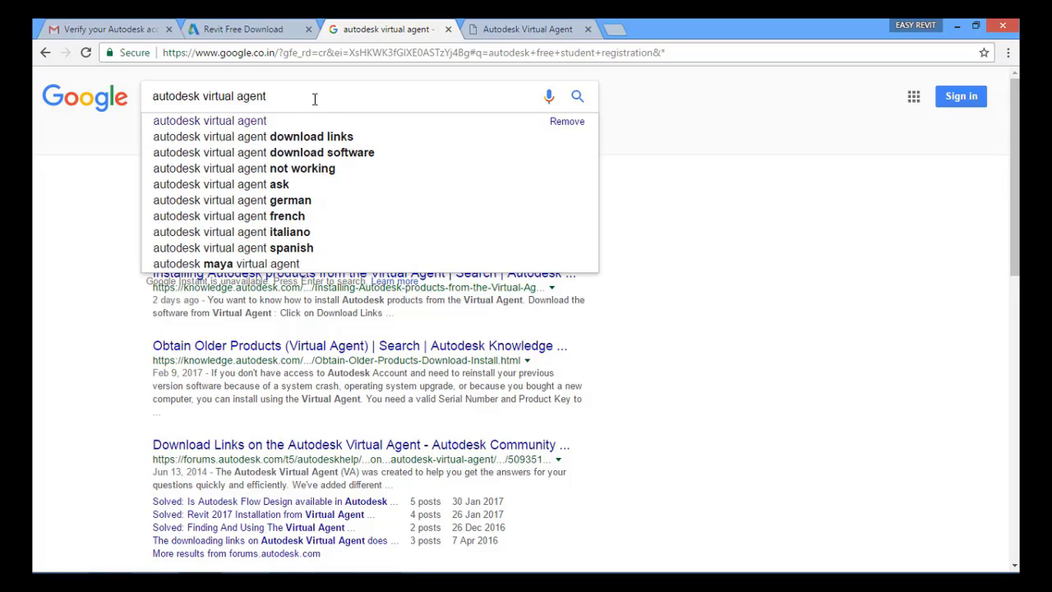
pyautogui.click(654, 128)
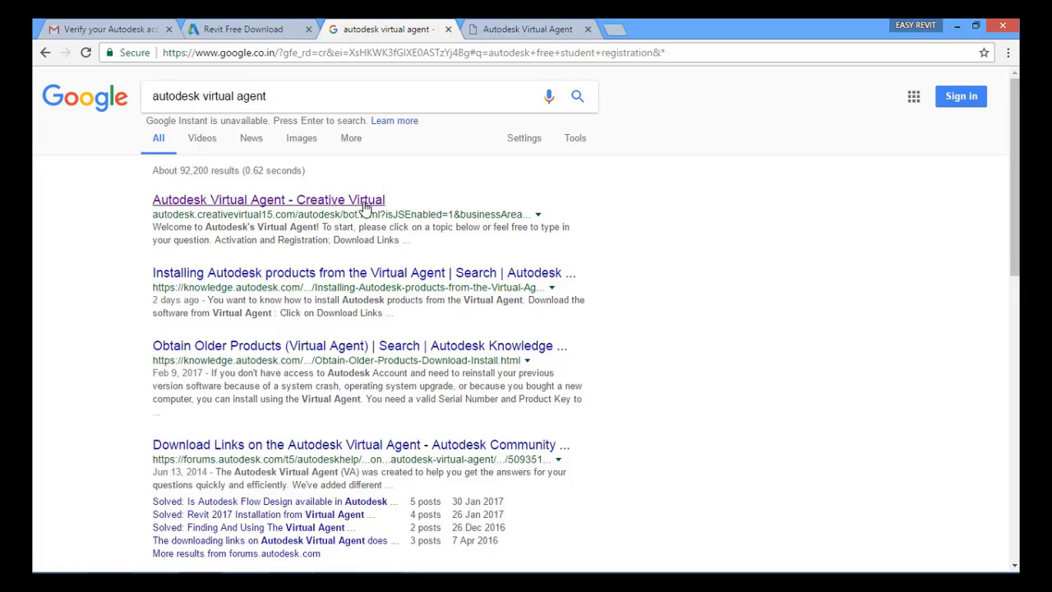
pyautogui.click(510, 31)
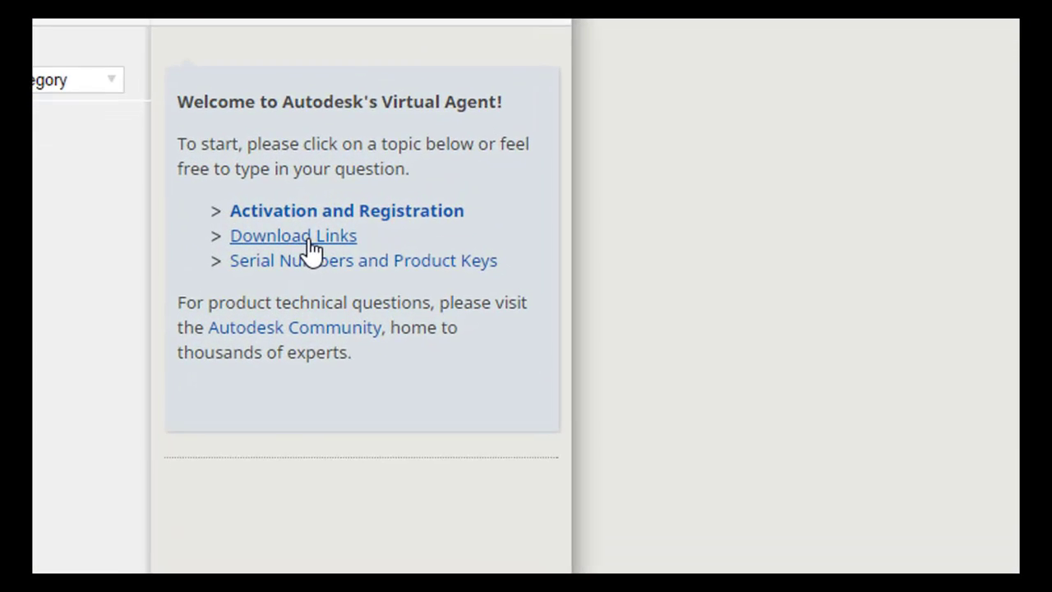
# Ask the Virtual Agent for Download Links and pick Revit Products from the product list
pyautogui.click(311, 251)
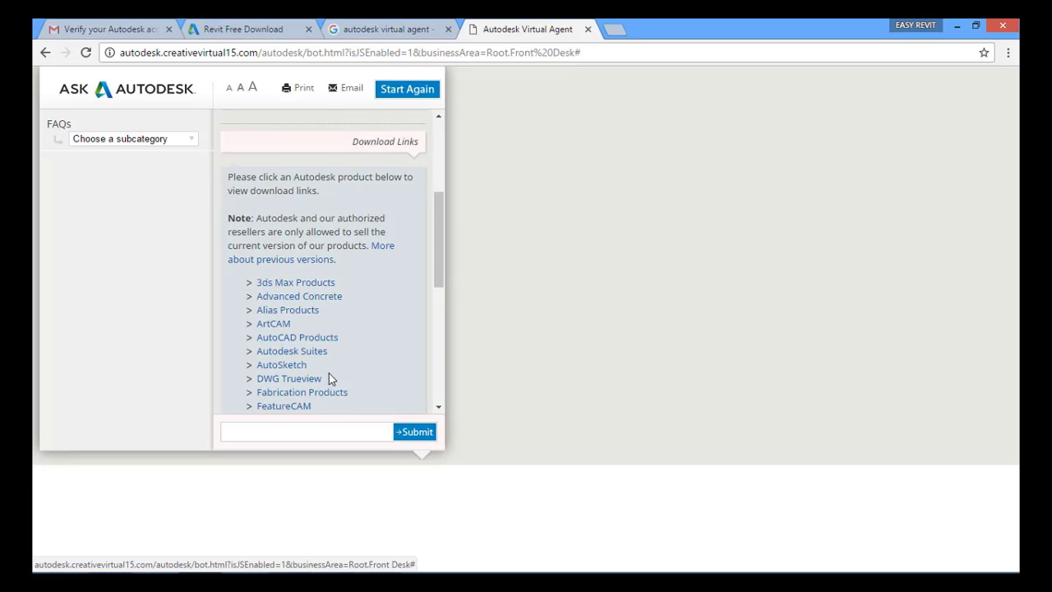
pyautogui.scroll(-1, 329, 378)
pyautogui.scroll(-2, 329, 389)
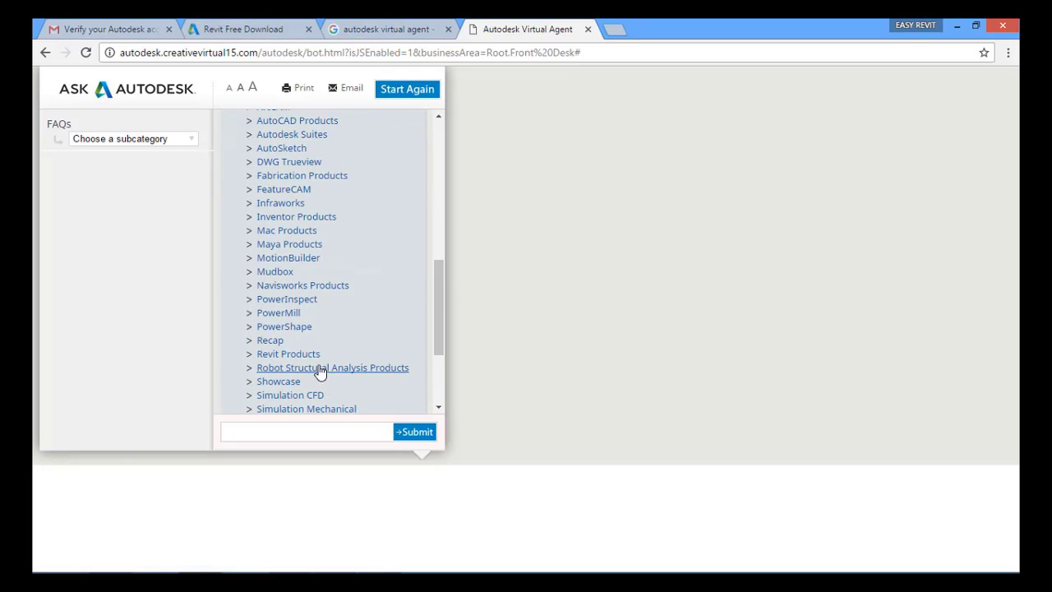
pyautogui.scroll(-3, 320, 366)
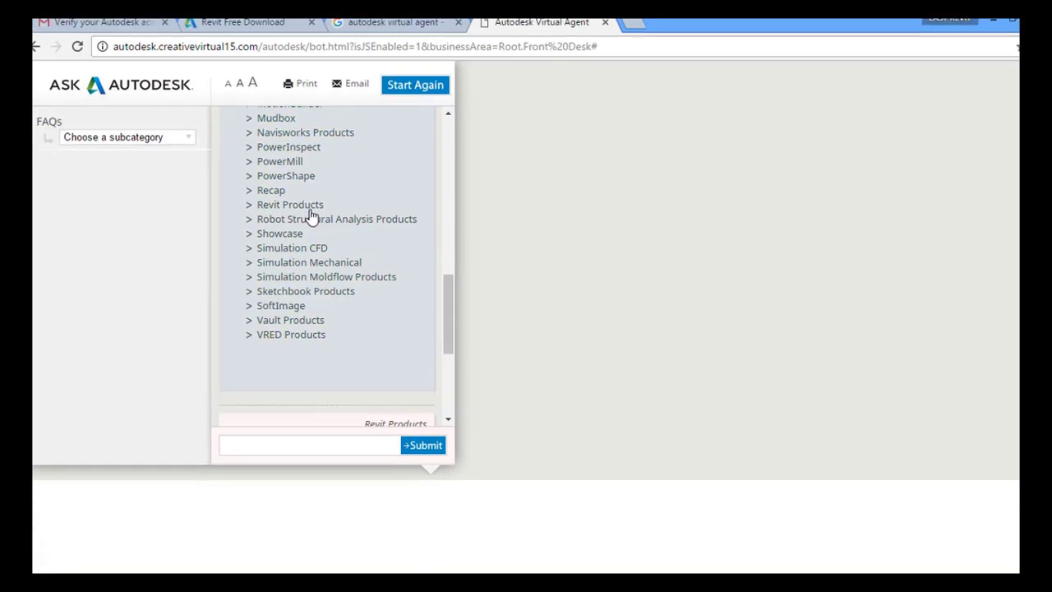
pyautogui.click(386, 269)
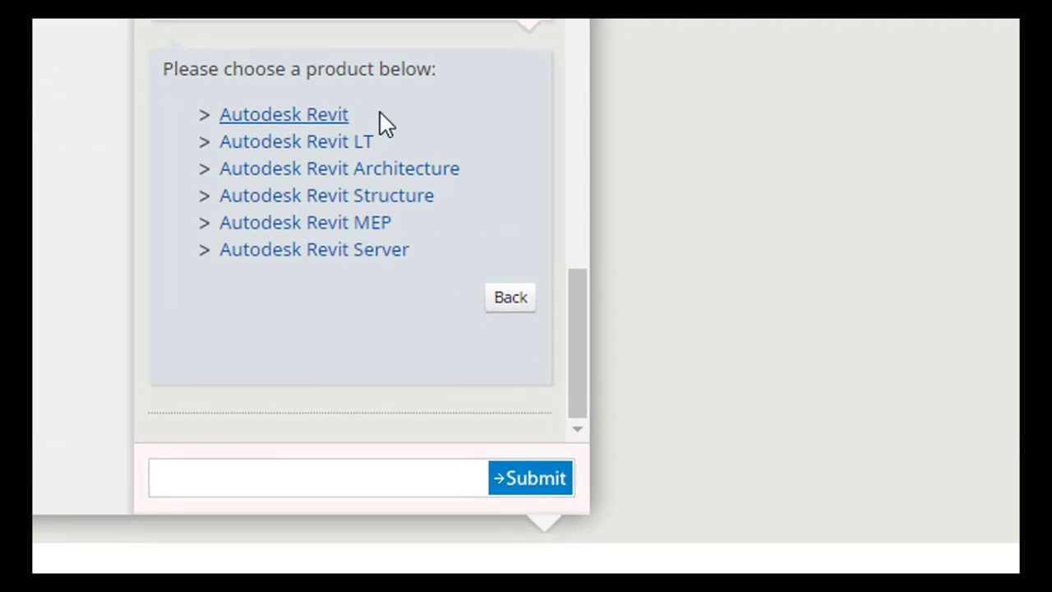
# Choose Autodesk Revit and start downloading Autodesk Revit 2017 64 Bit Part 1
pyautogui.click(318, 116)
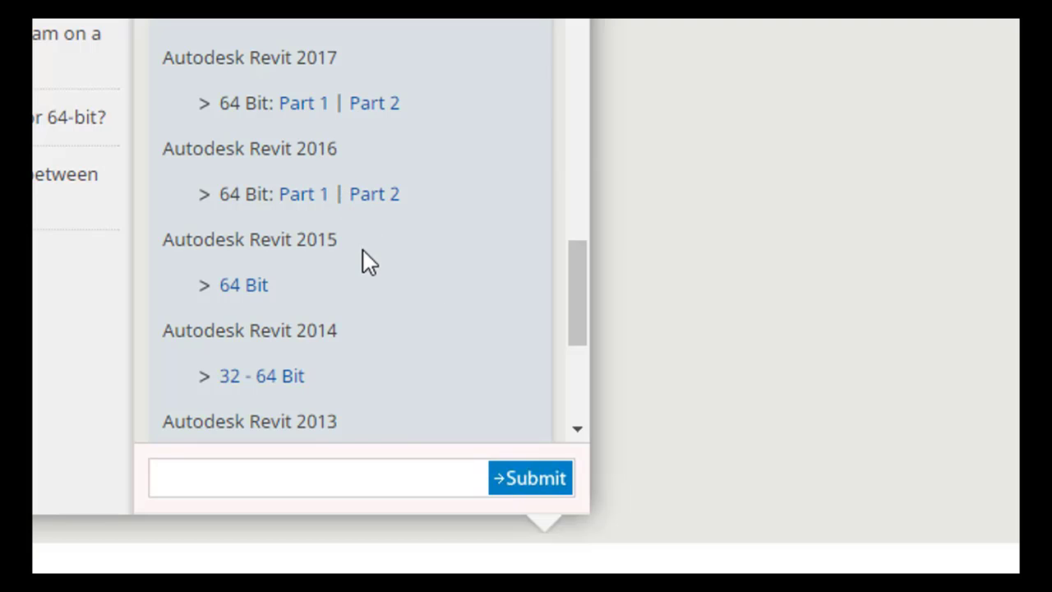
pyautogui.scroll(-2, 371, 266)
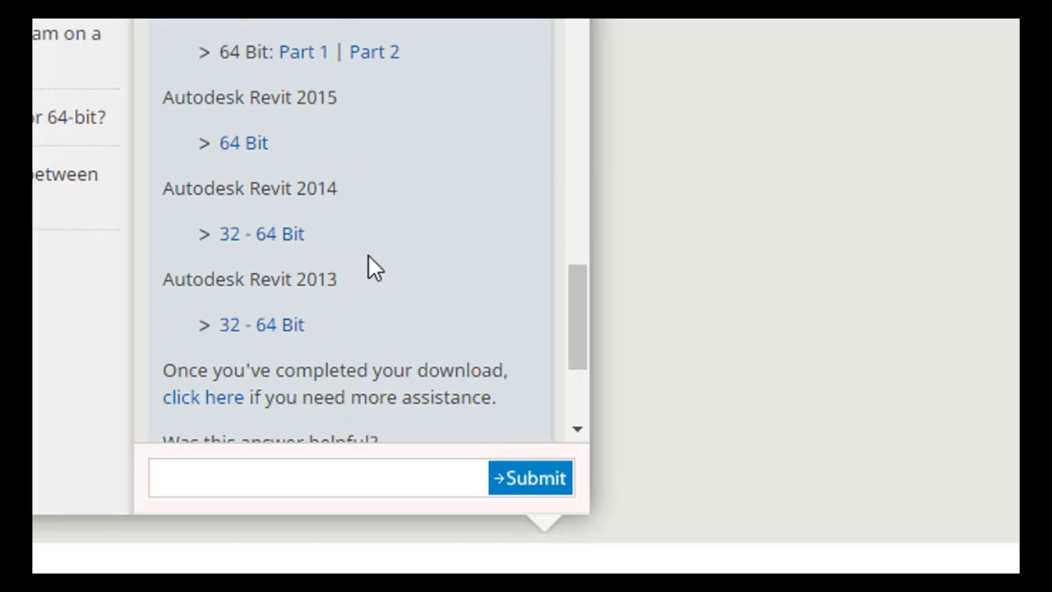
pyautogui.scroll(5, 441, 223)
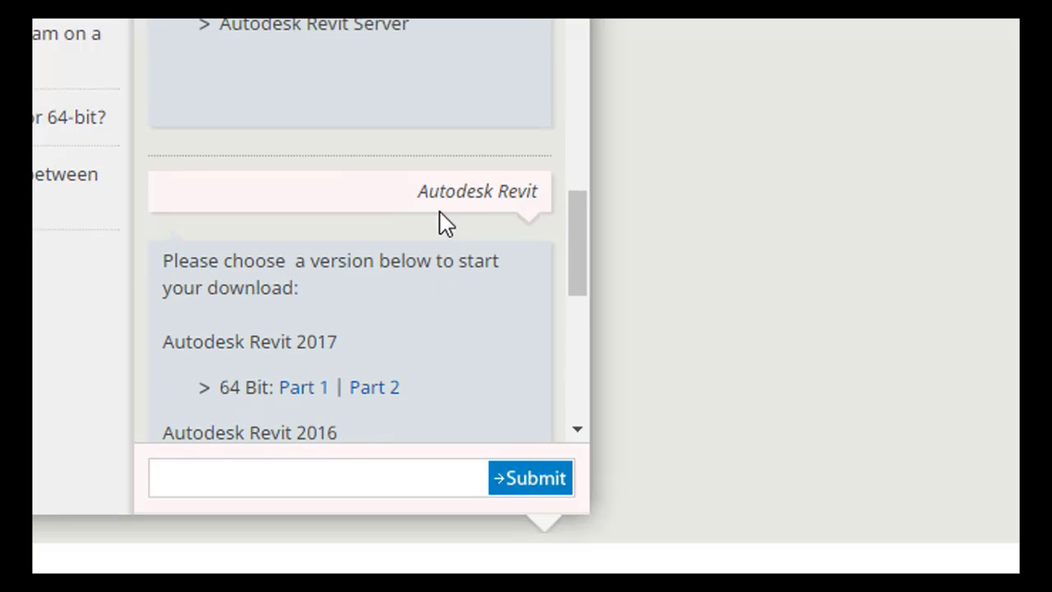
pyautogui.scroll(-2, 329, 267)
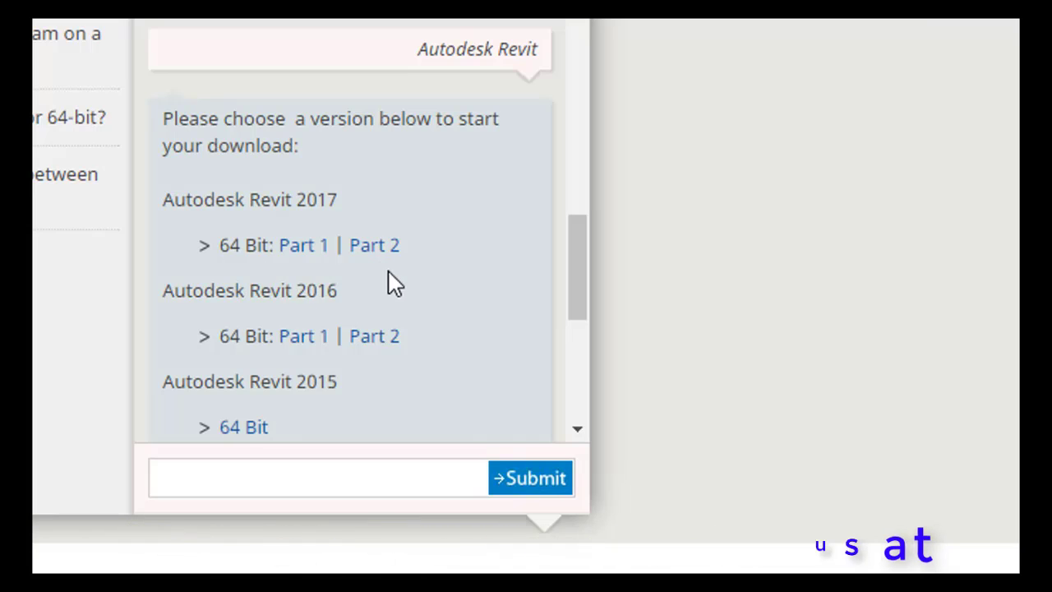
pyautogui.click(311, 251)
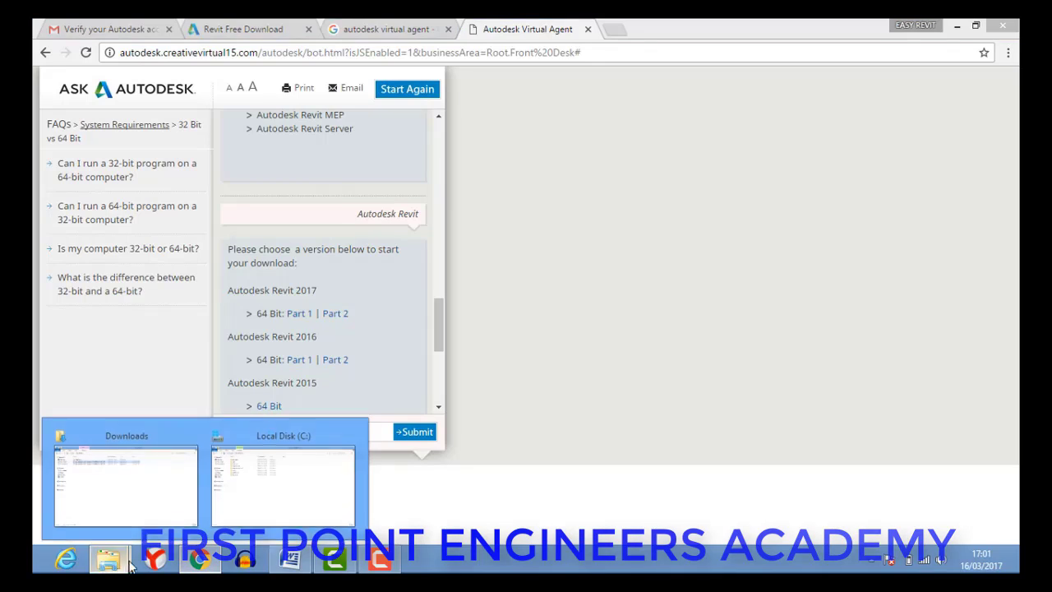
# Go to the Downloads folder and select the first Revit 2017 installer file
pyautogui.click(272, 483)
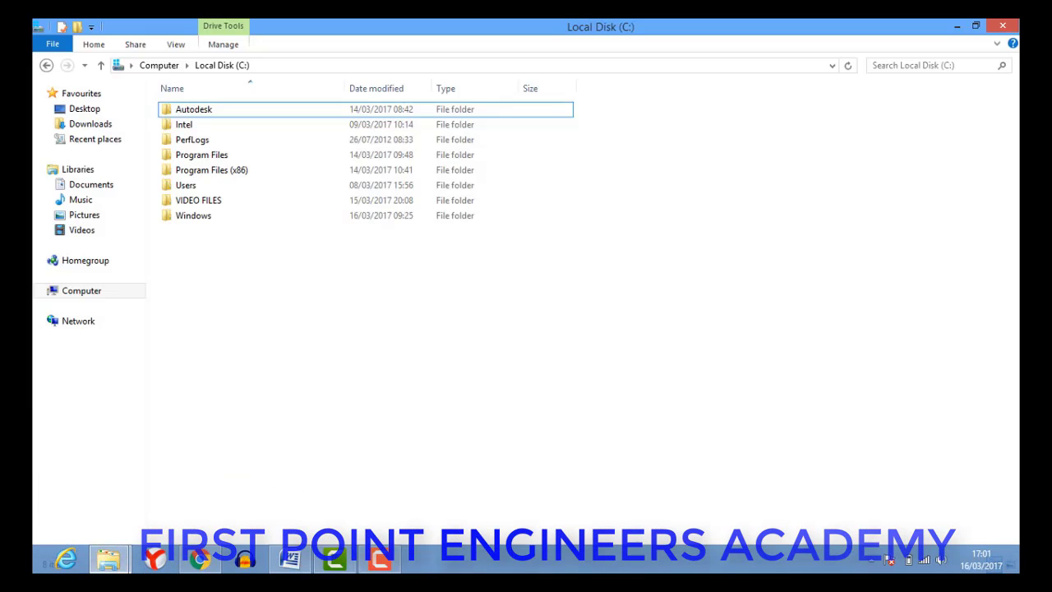
pyautogui.moveTo(93, 563)
pyautogui.click(131, 491)
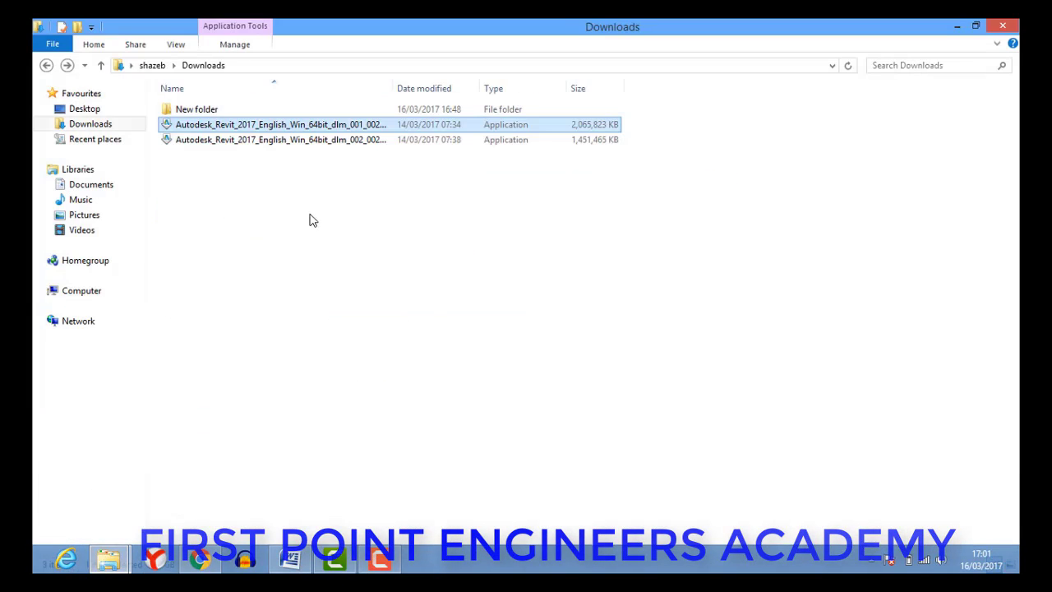
pyautogui.click(311, 125)
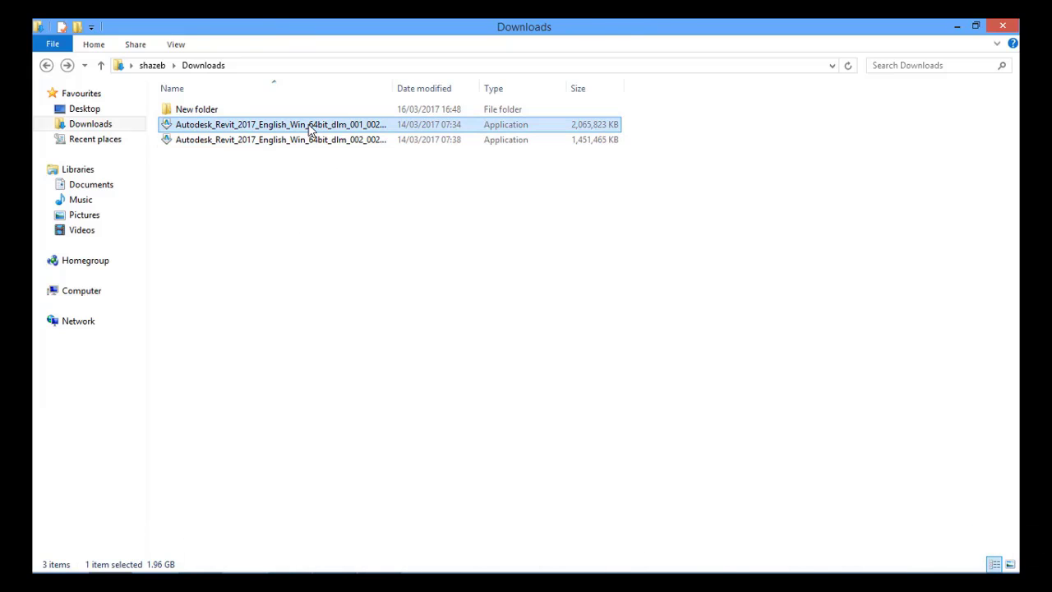
pyautogui.click(318, 141)
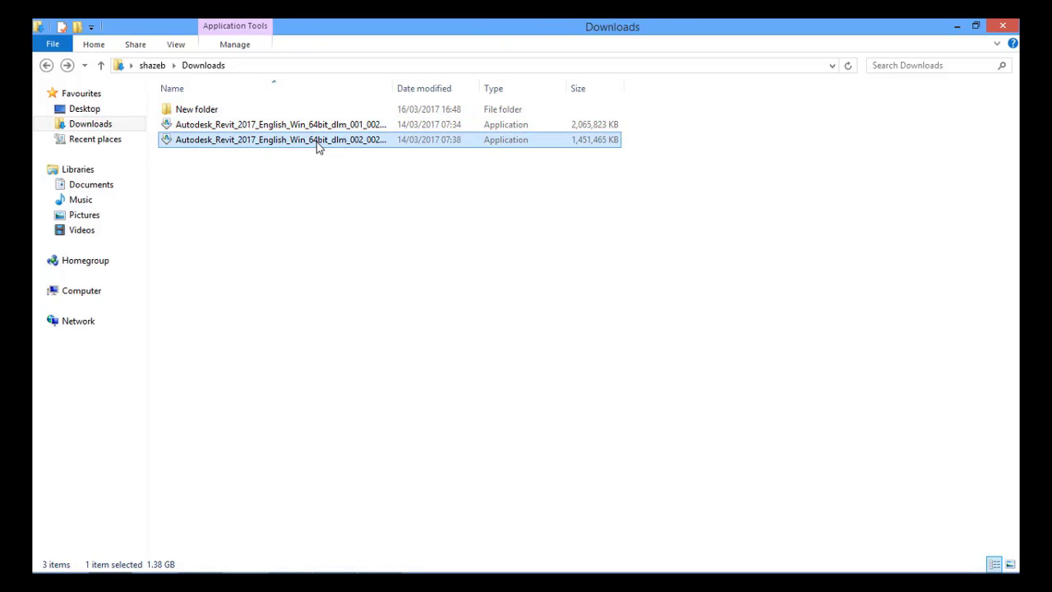
pyautogui.keyDown('ctrl'); pyautogui.click(325, 121); pyautogui.keyUp('ctrl')
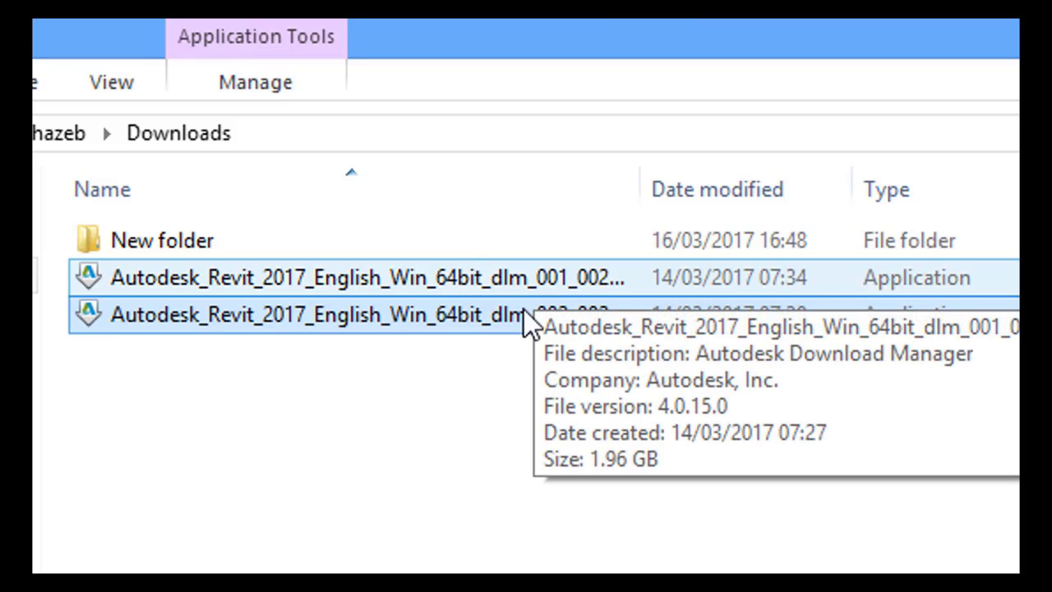
pyautogui.click(480, 355)
pyautogui.click(479, 277)
# Extract the first Revit 2017 download into C:\Autodesk, close its progress window, and return to Local Disk (C:)
pyautogui.doubleClick(457, 255)
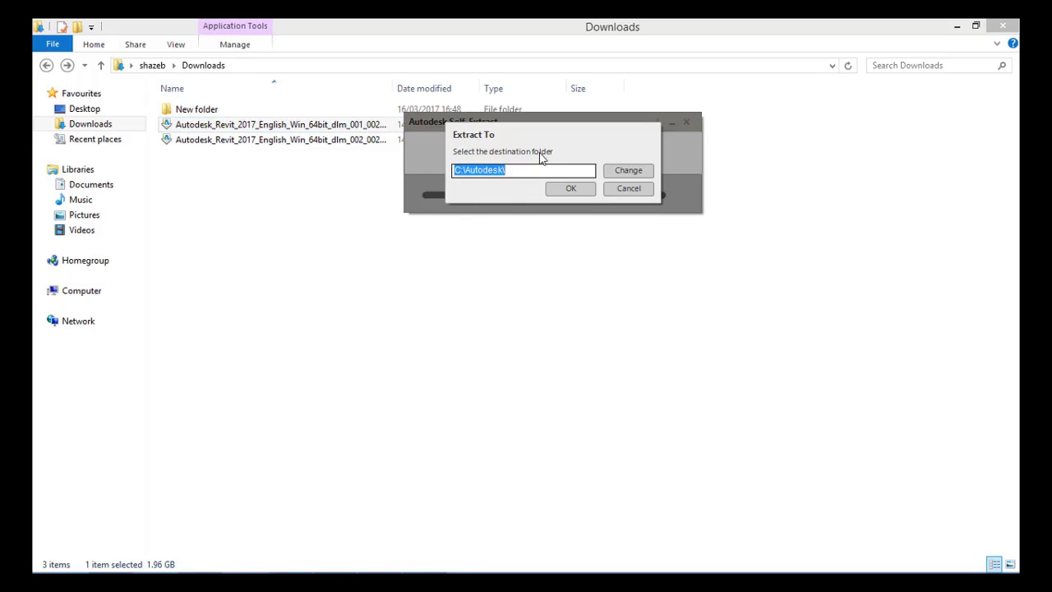
pyautogui.click(568, 191)
pyautogui.moveTo(566, 126); pyautogui.dragTo(503, 198)
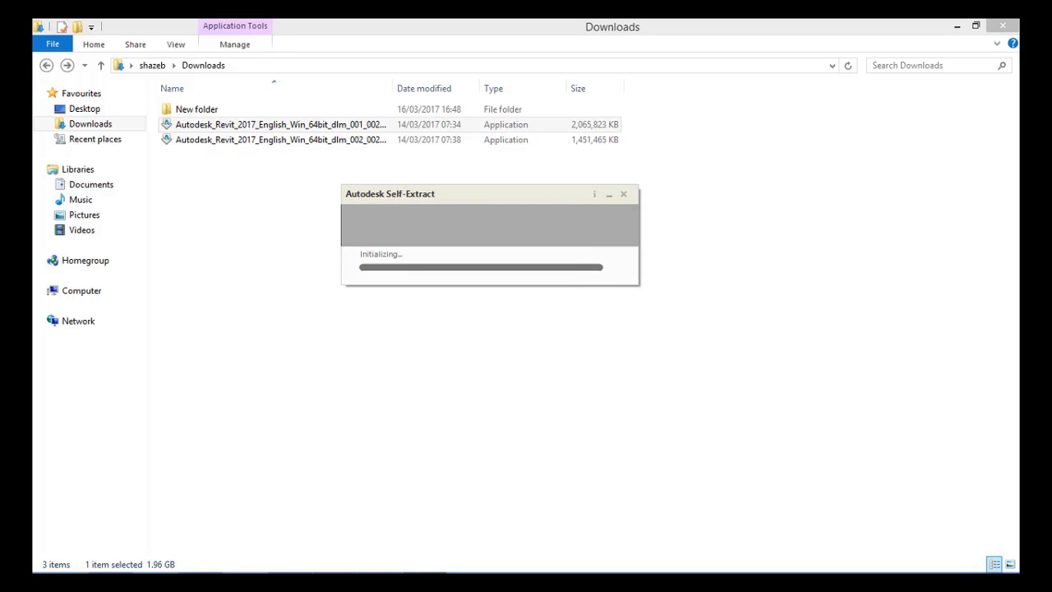
pyautogui.click(624, 194)
pyautogui.click(508, 244)
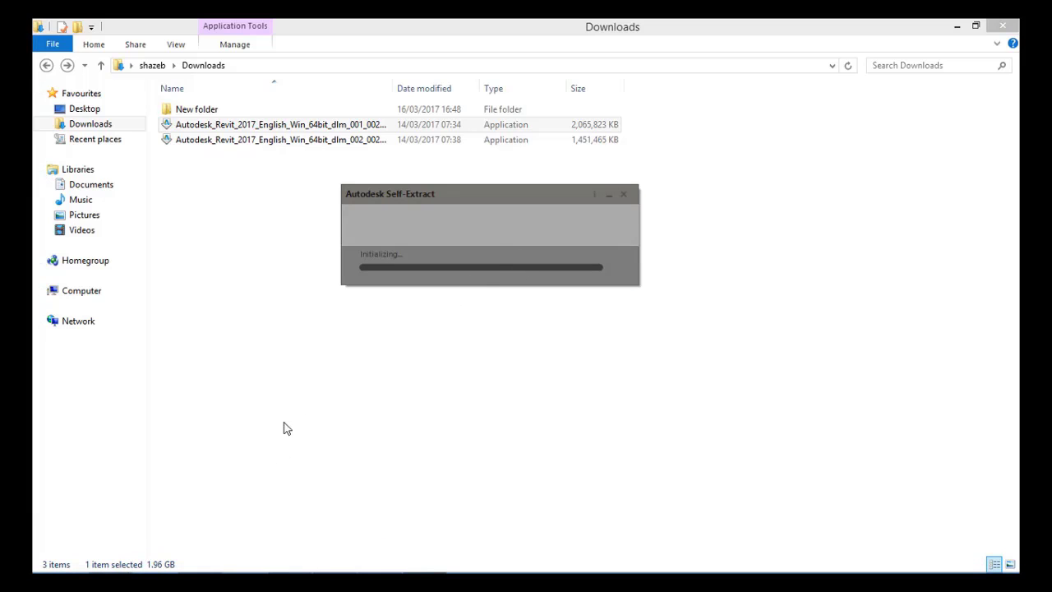
pyautogui.moveTo(111, 567)
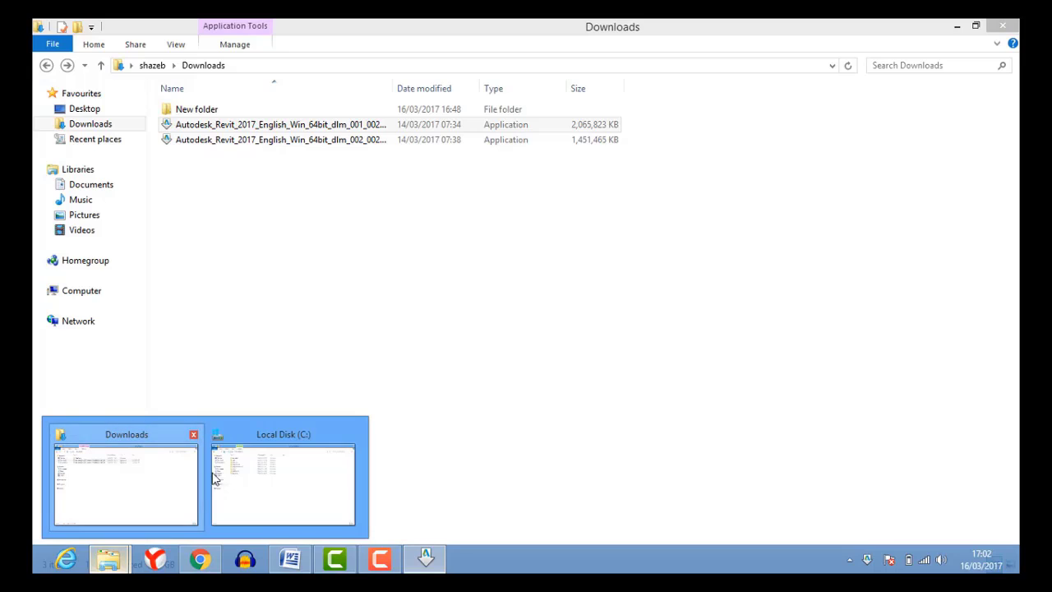
pyautogui.click(212, 476)
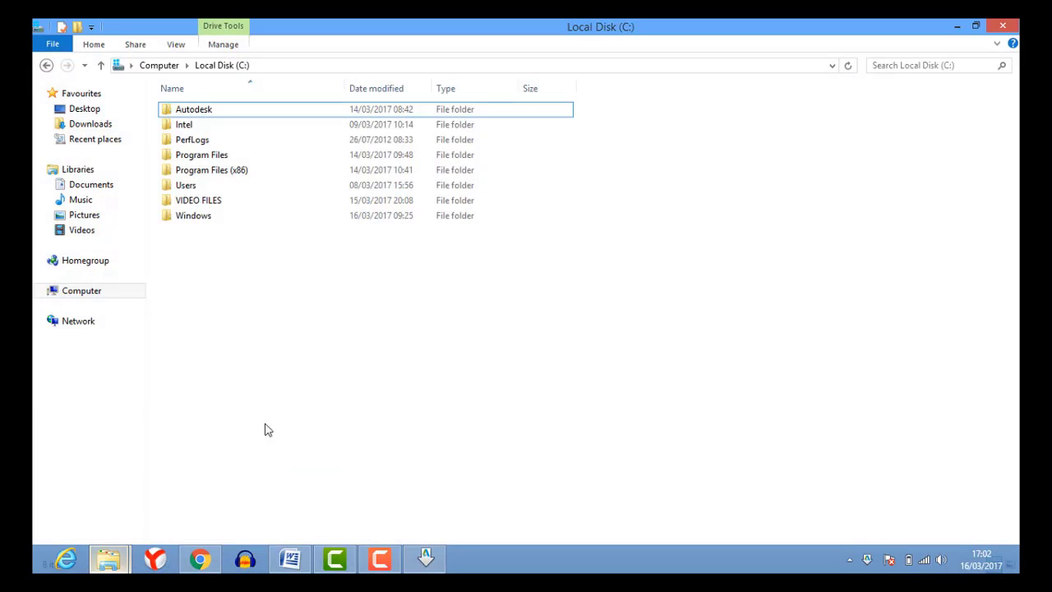
# Open C:\Autodesk\Autodesk_Revit_2017_English_Win_64bit_dlm and run its Setup application
pyautogui.click(120, 291)
pyautogui.doubleClick(243, 130)
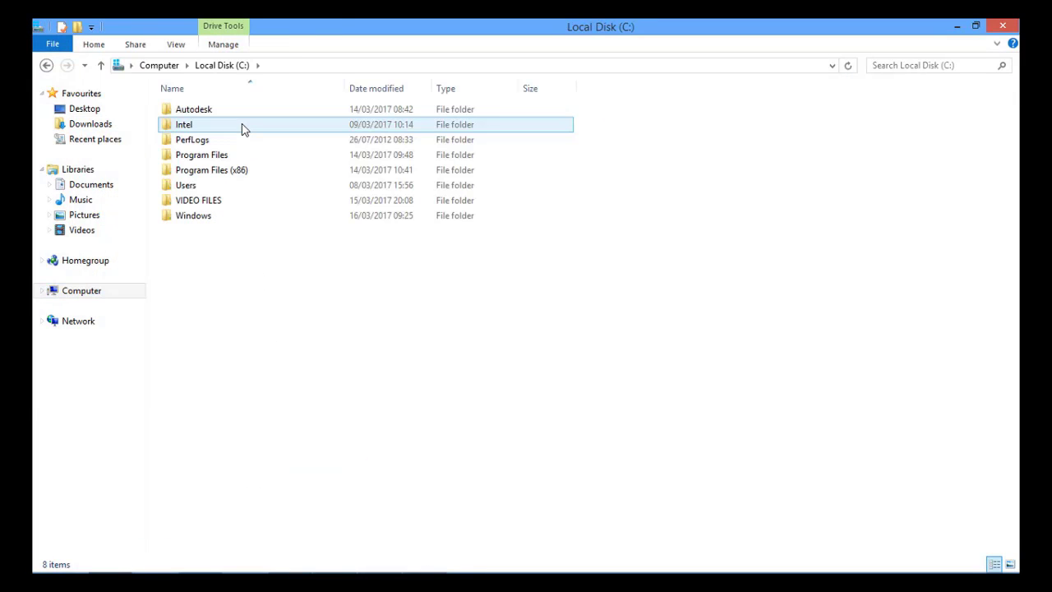
pyautogui.click(204, 115)
pyautogui.doubleClick(194, 109)
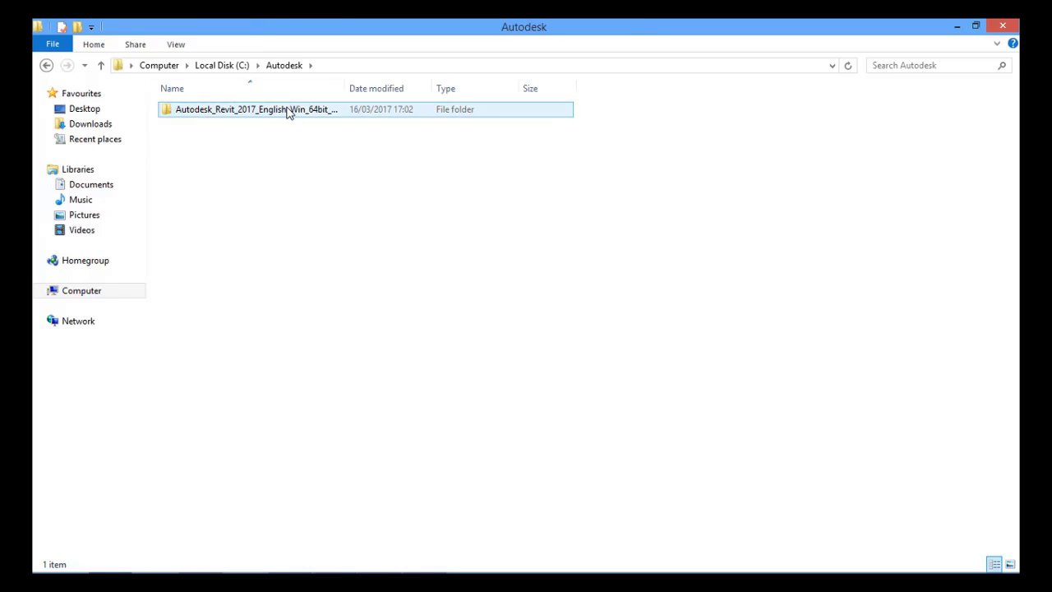
pyautogui.click(312, 124)
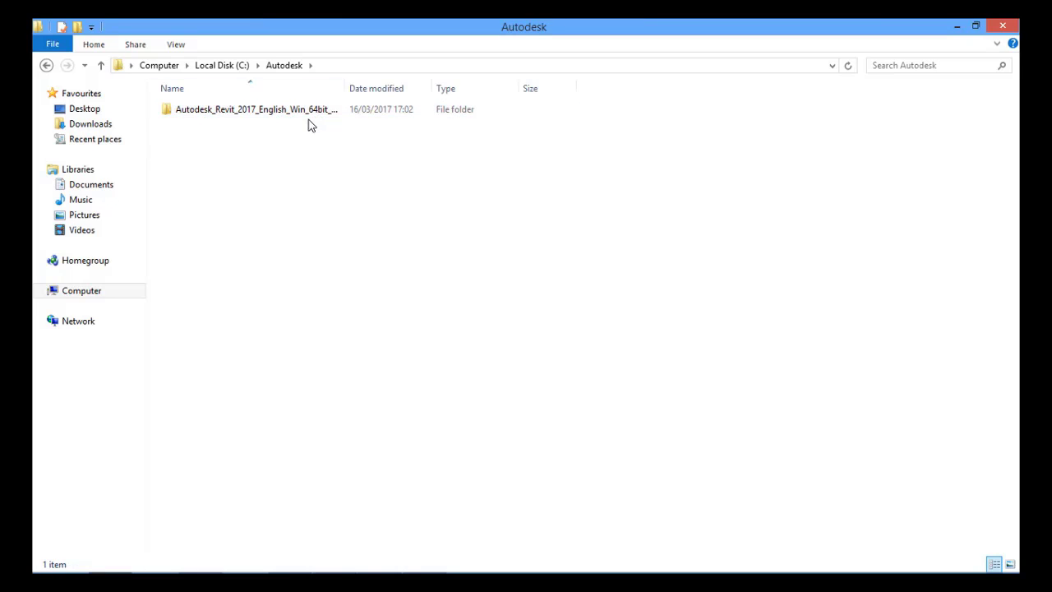
pyautogui.click(903, 537)
pyautogui.doubleClick(282, 110)
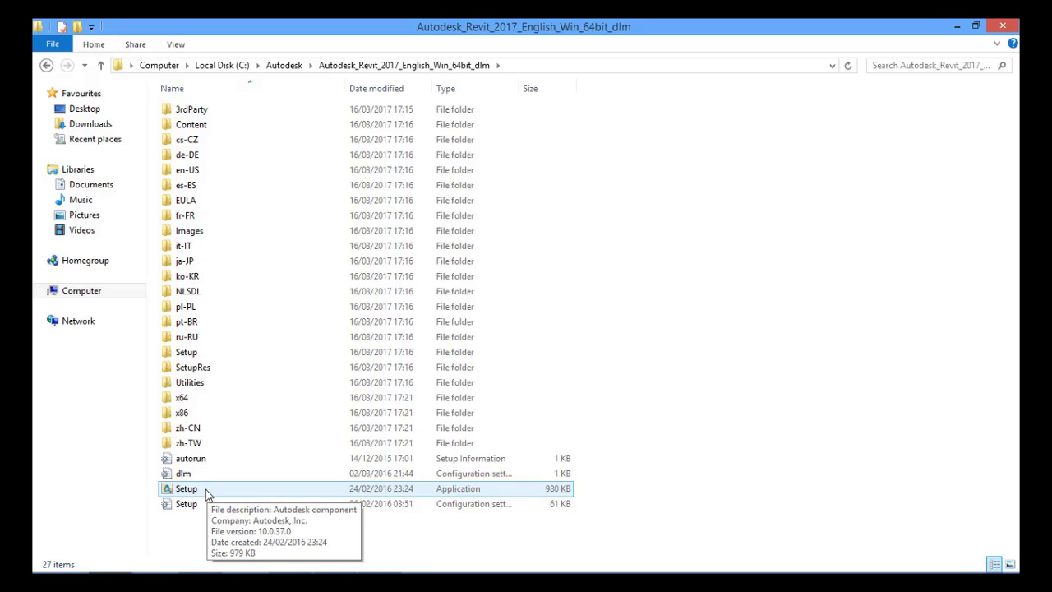
pyautogui.doubleClick(206, 489)
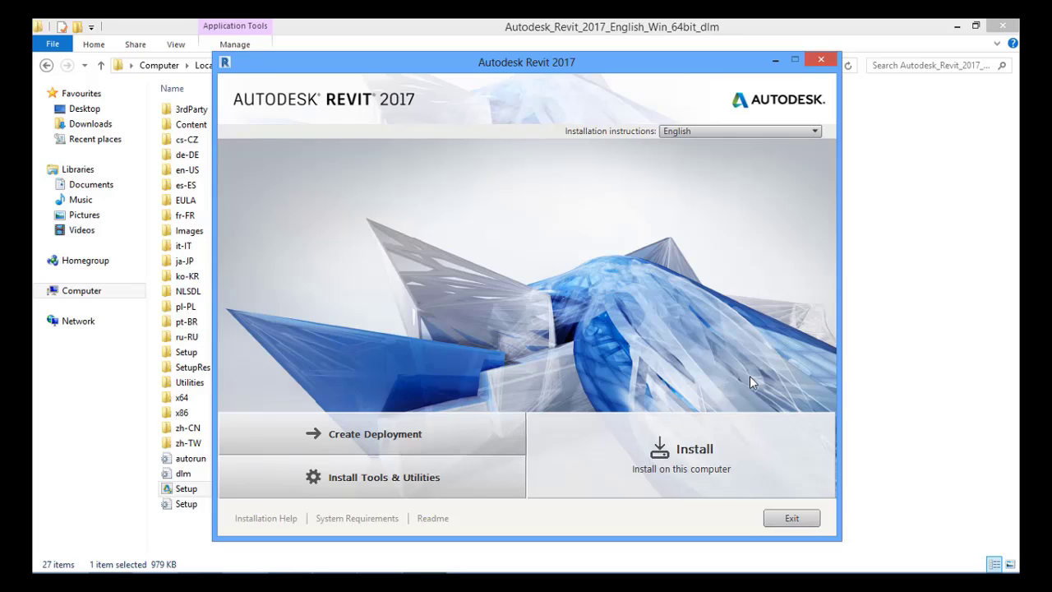
# Start the Revit install, set Country or Region to India, accept the licence agreement and continue
pyautogui.click(687, 465)
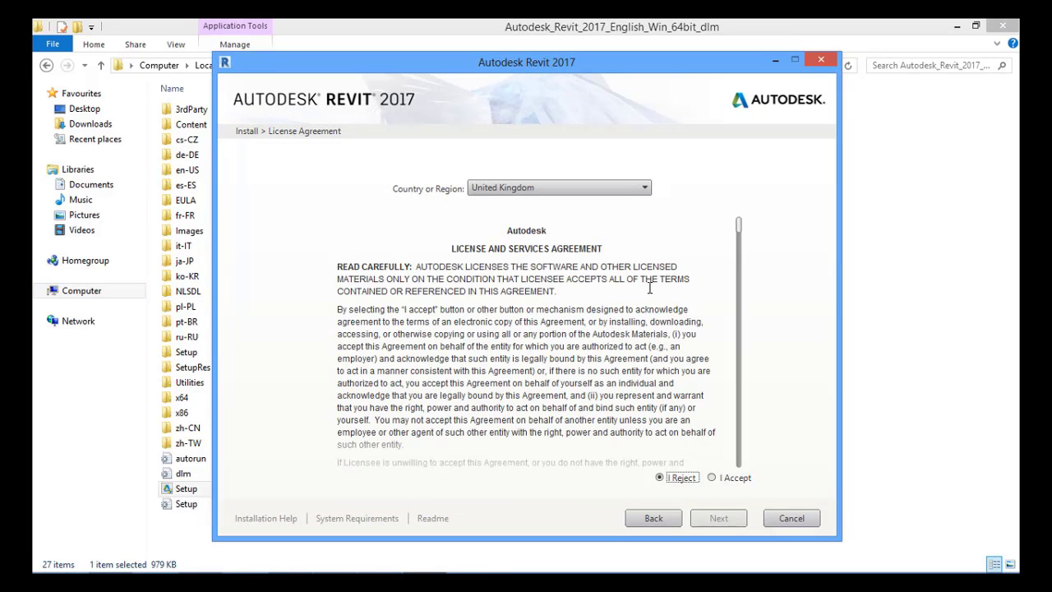
pyautogui.click(616, 192)
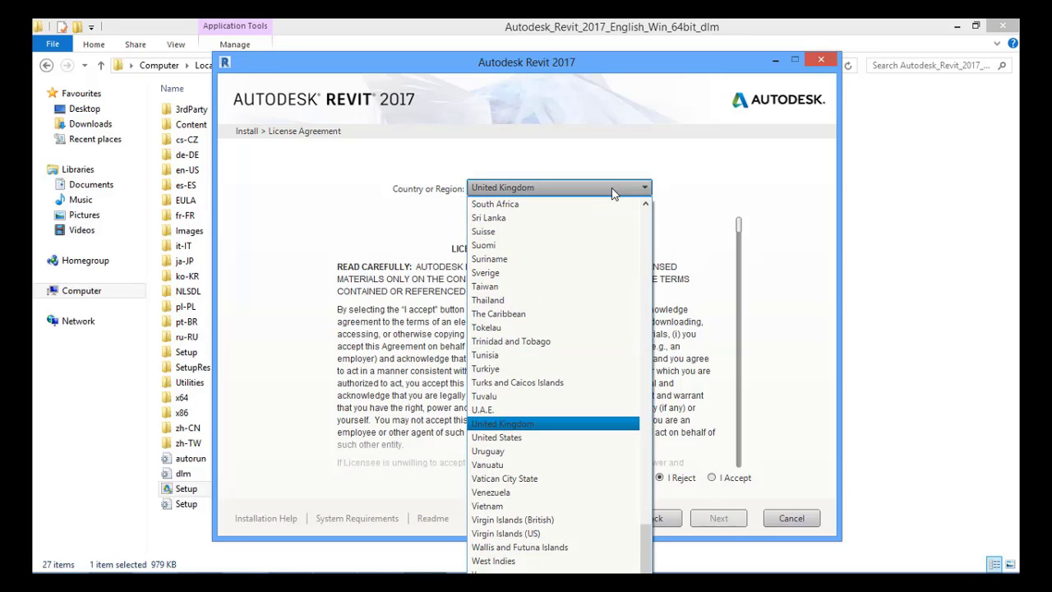
pyautogui.write('india')
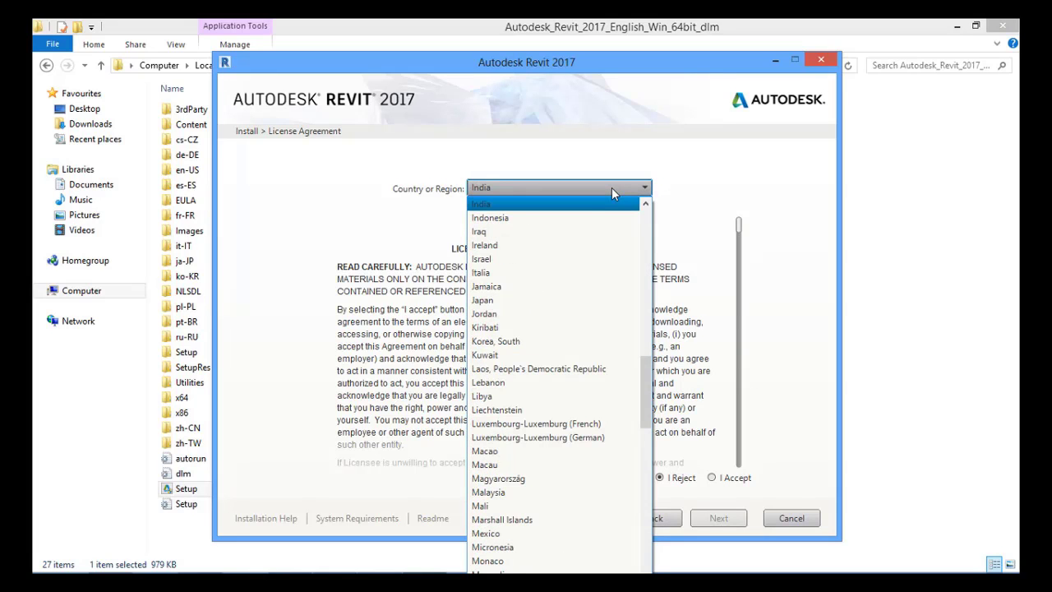
pyautogui.click(587, 206)
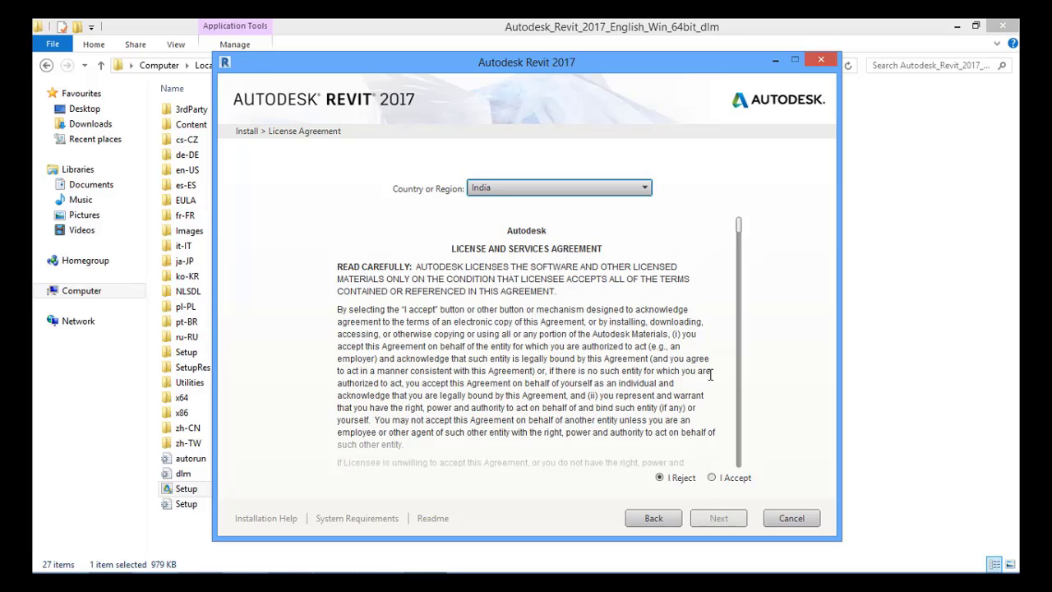
pyautogui.moveTo(738, 226); pyautogui.dragTo(741, 450)
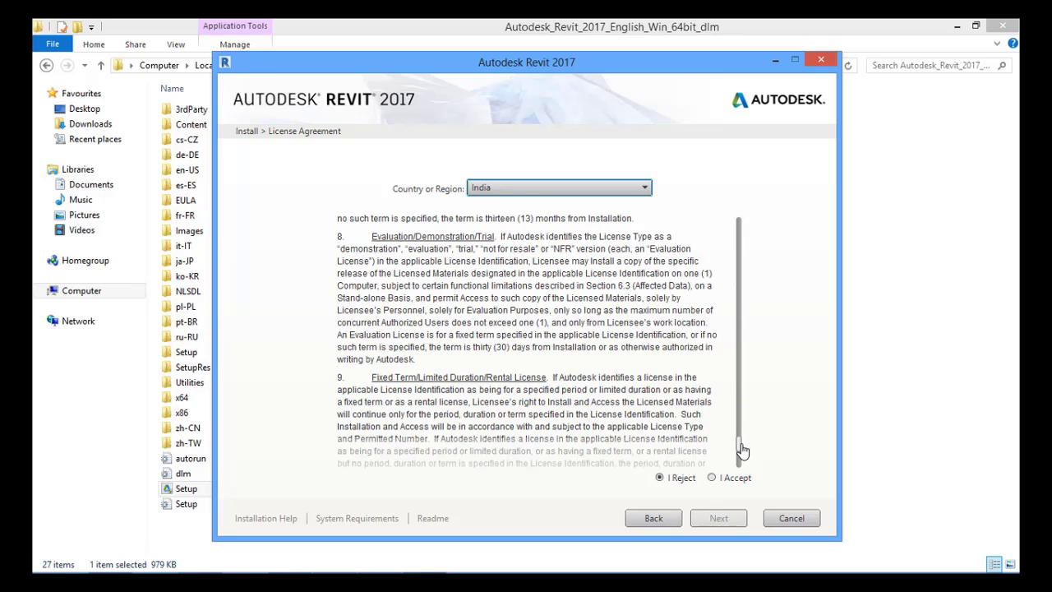
pyautogui.click(713, 479)
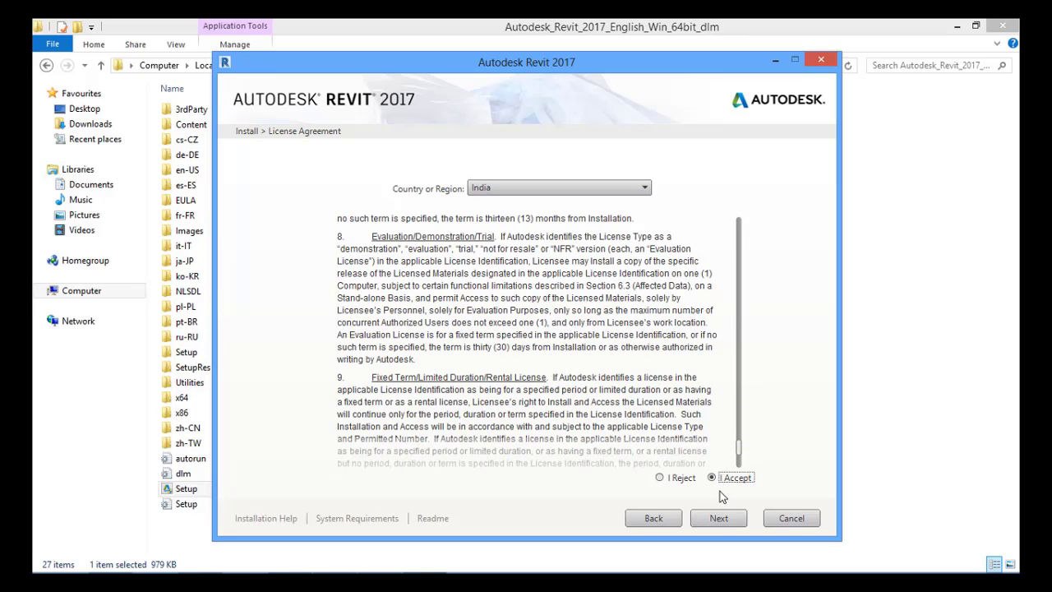
pyautogui.click(719, 519)
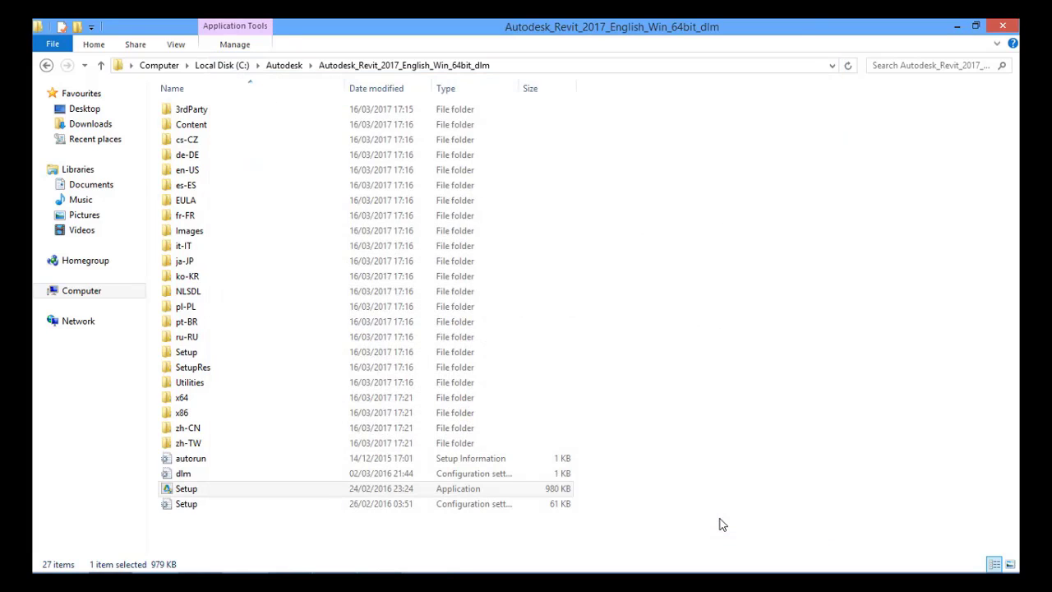